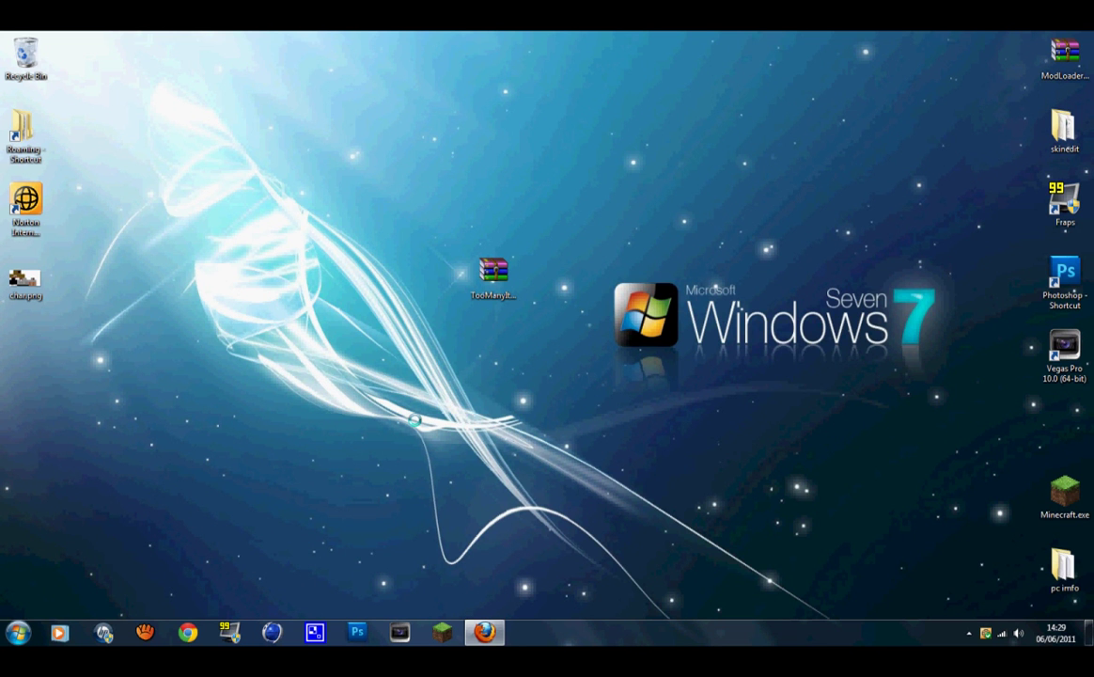
pyautogui.moveTo(351, 127); pyautogui.dragTo(476, 318)
pyautogui.click(563, 296)
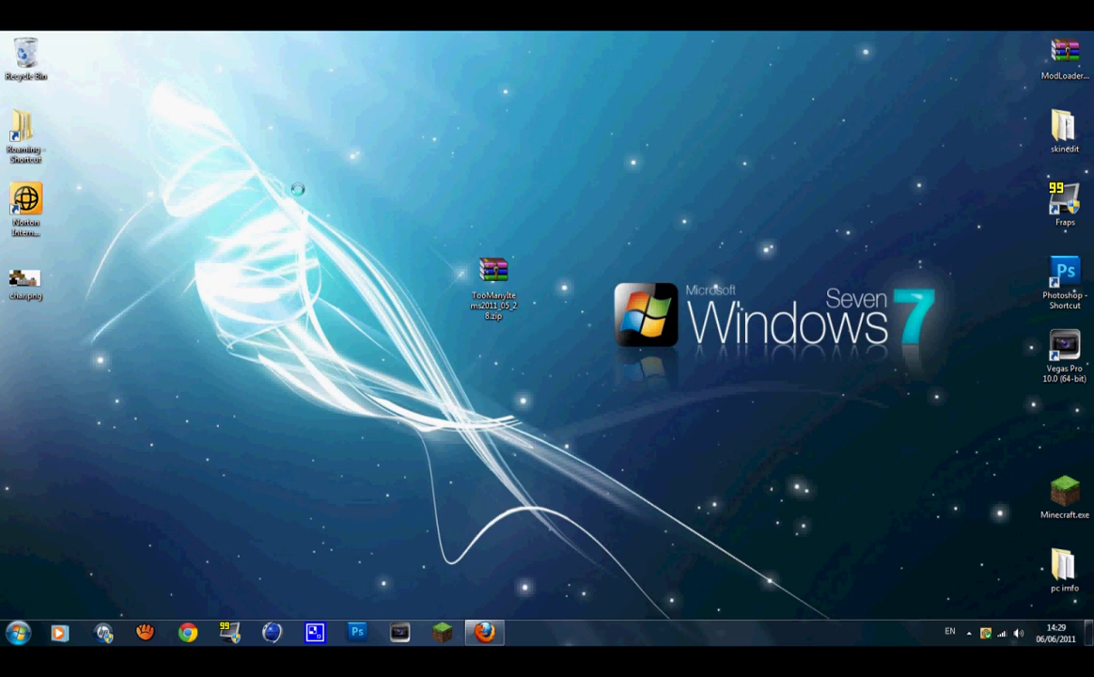
pyautogui.moveTo(297, 188); pyautogui.dragTo(517, 208)
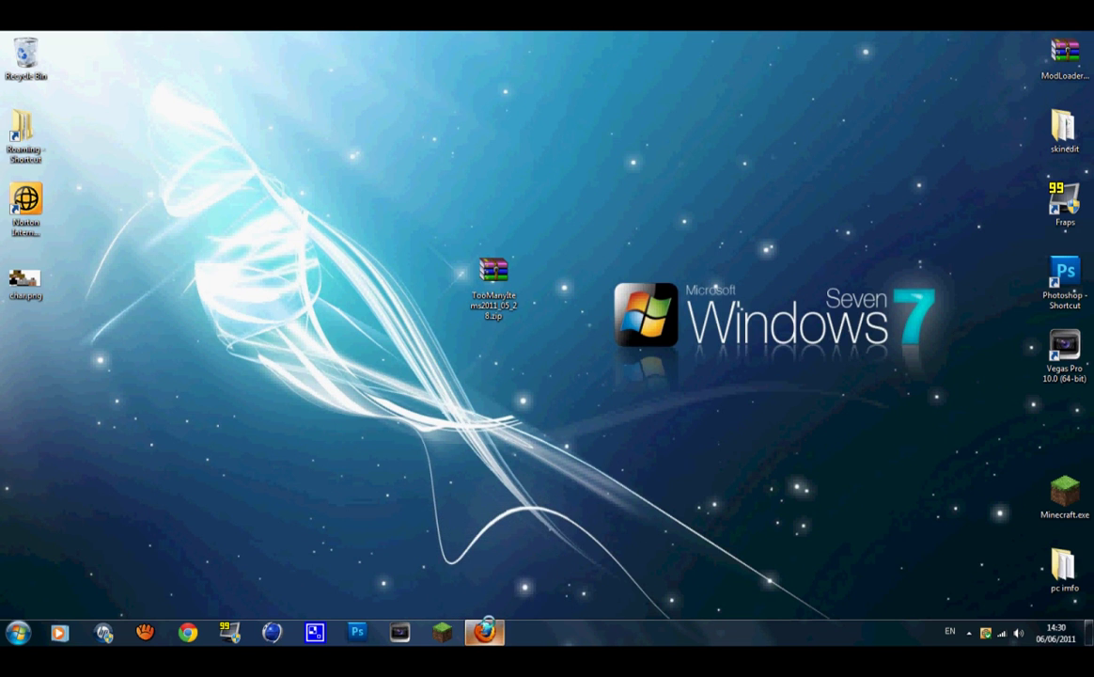
# Step: Bring up the TooManyItems forum topic in Firefox, look through its instructions and Beta 1.6.6 download section, and minimize the browser
pyautogui.click(486, 628)
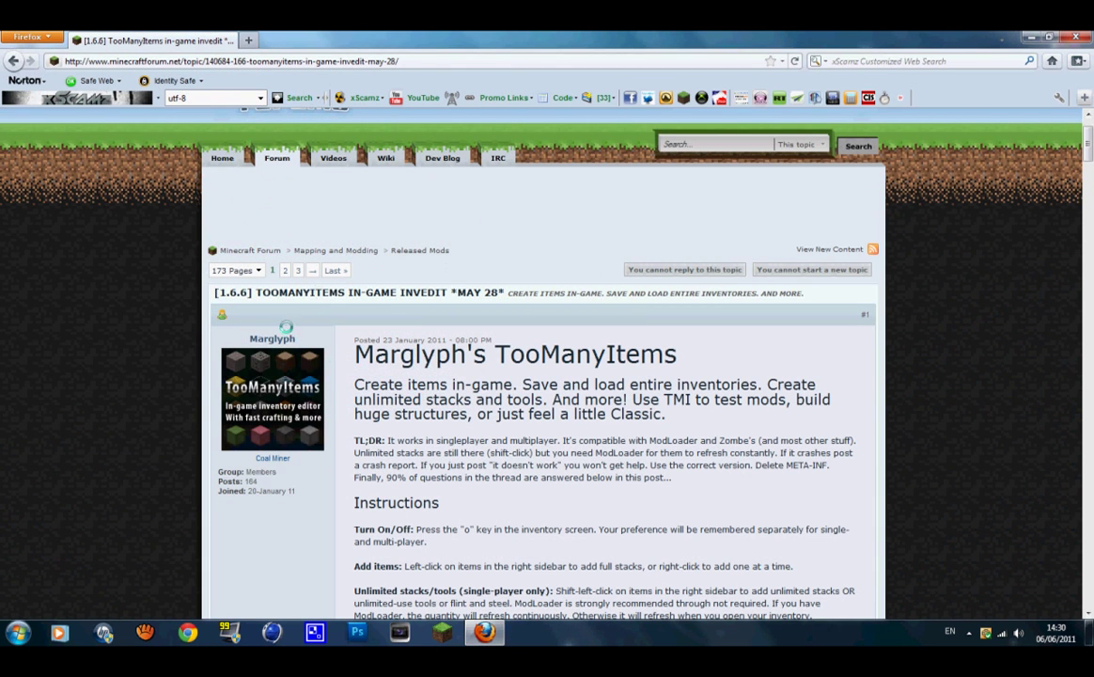
pyautogui.scroll(-2, 492, 348)
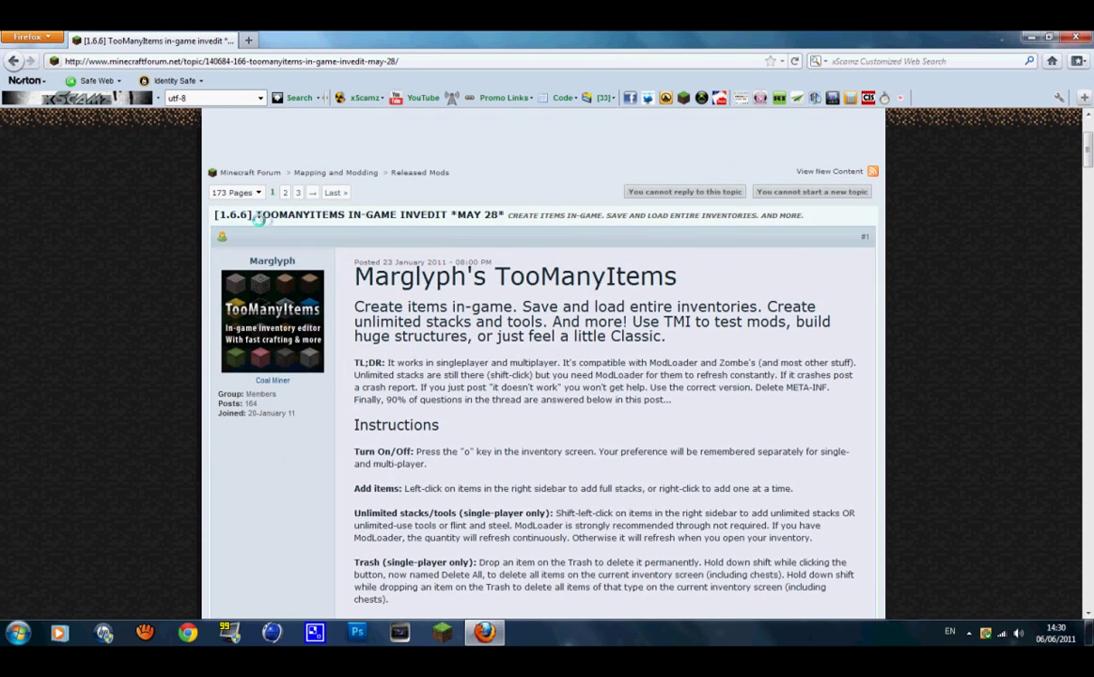
pyautogui.scroll(-10, 257, 217)
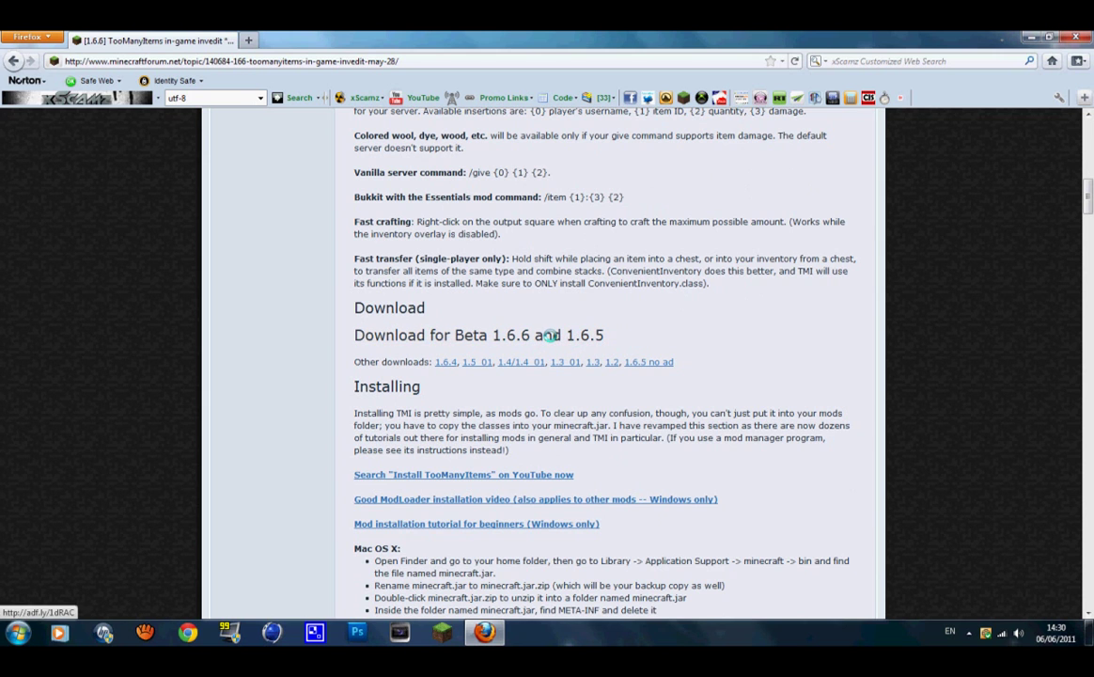
pyautogui.scroll(10, 564, 334)
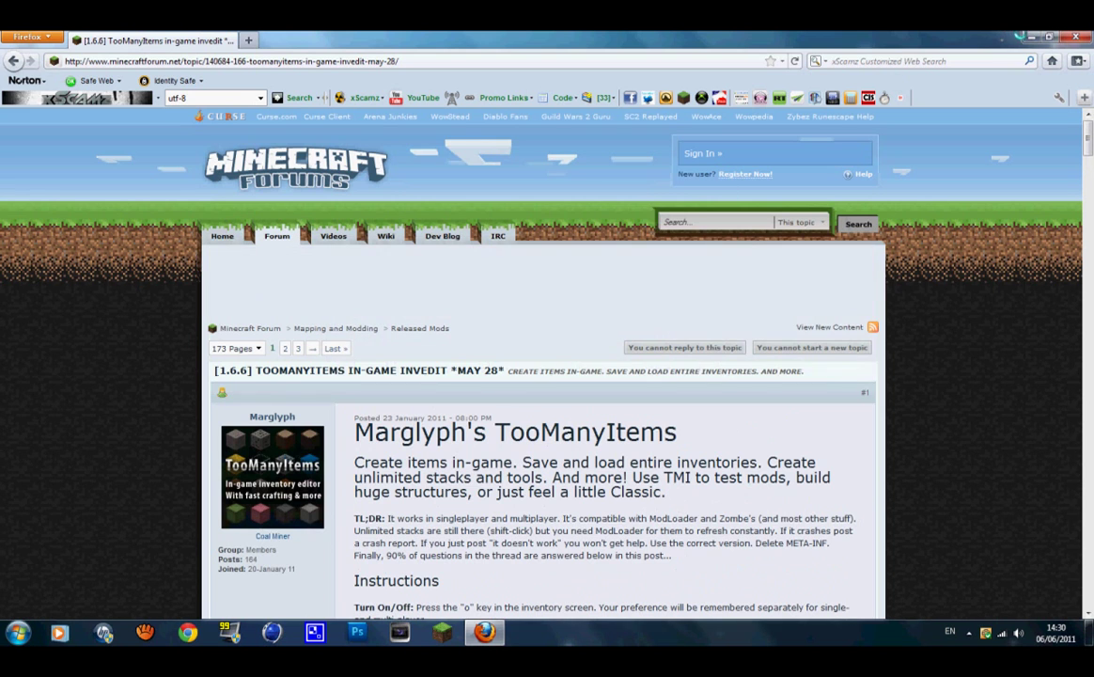
pyautogui.click(1032, 36)
pyautogui.moveTo(488, 252); pyautogui.dragTo(514, 243)
pyautogui.click(593, 225)
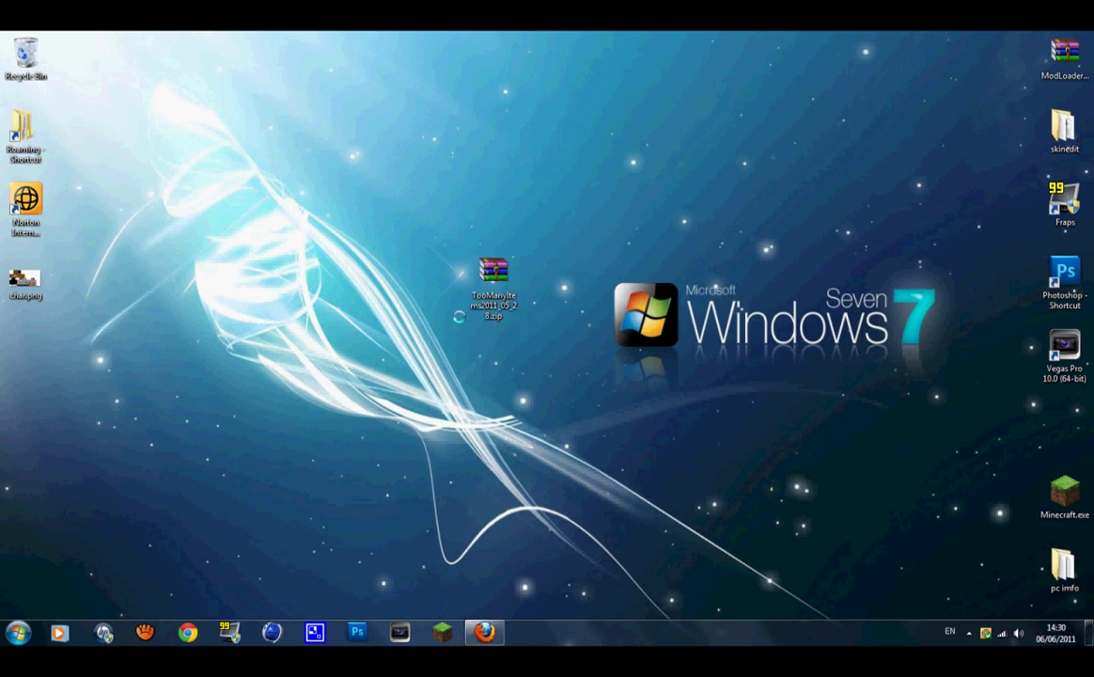
pyautogui.press('super')
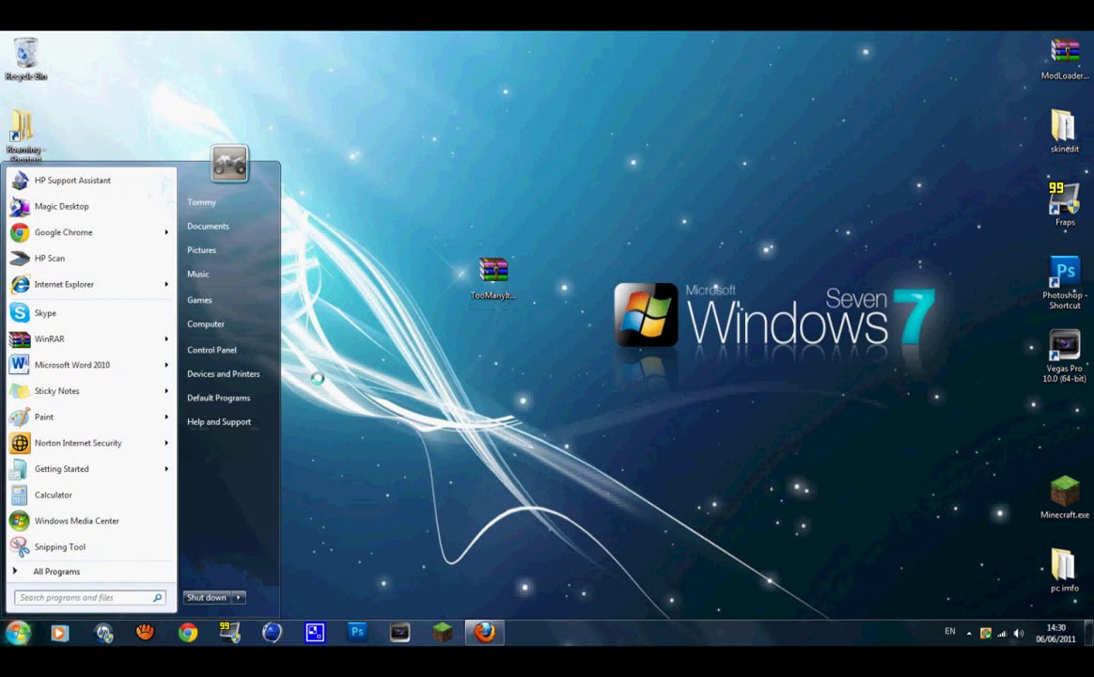
pyautogui.press('Escape')
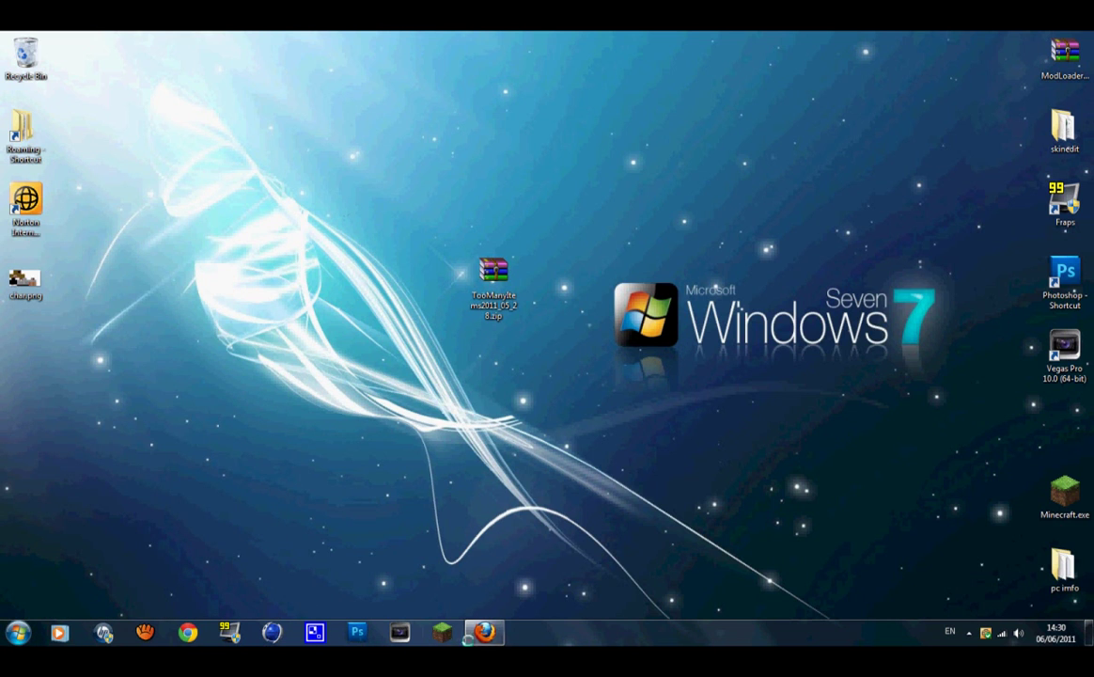
pyautogui.press('super')
pyautogui.press('Escape')
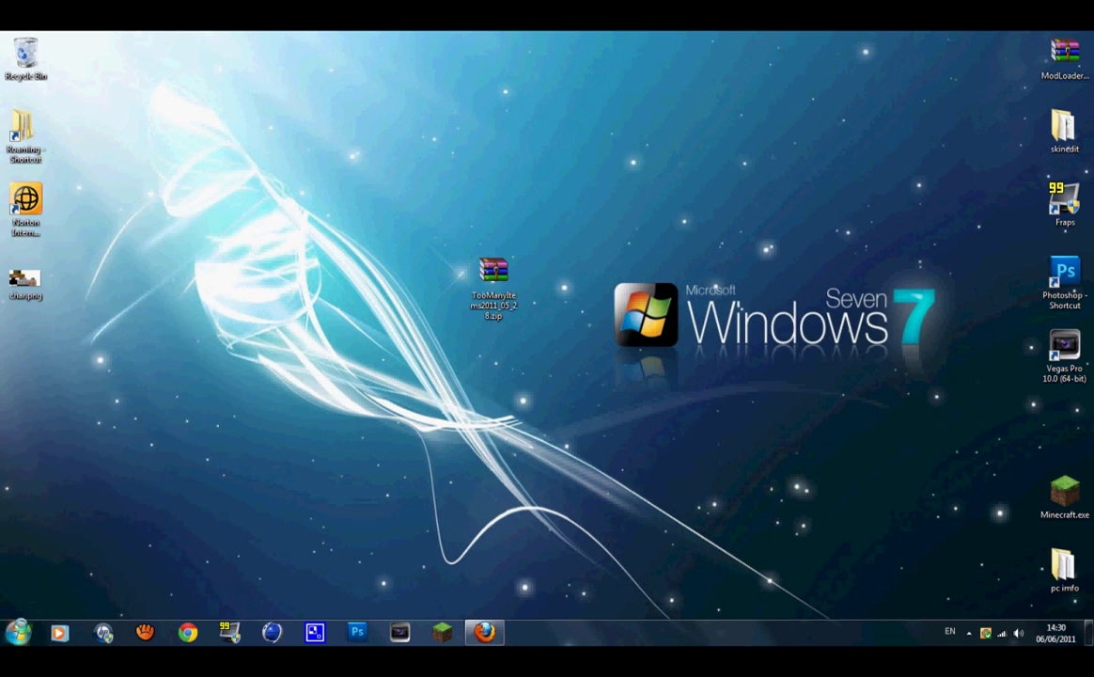
# Step: Open the Roaming application data folder by searching Windows for %appdata%
pyautogui.press('super')
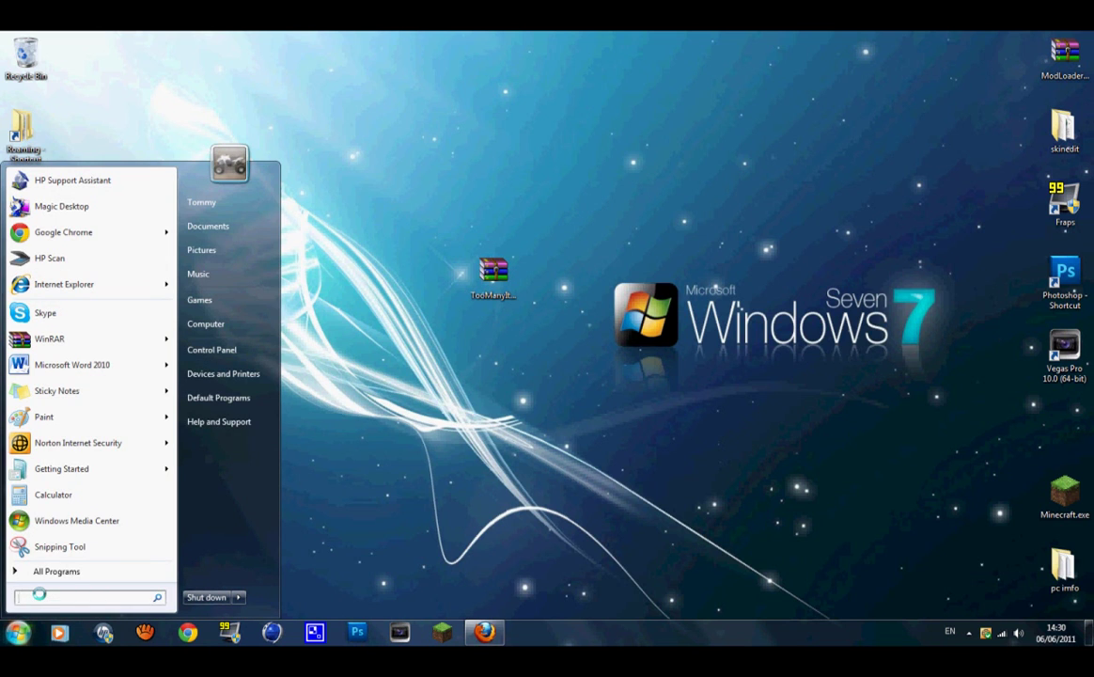
pyautogui.write('%appda')
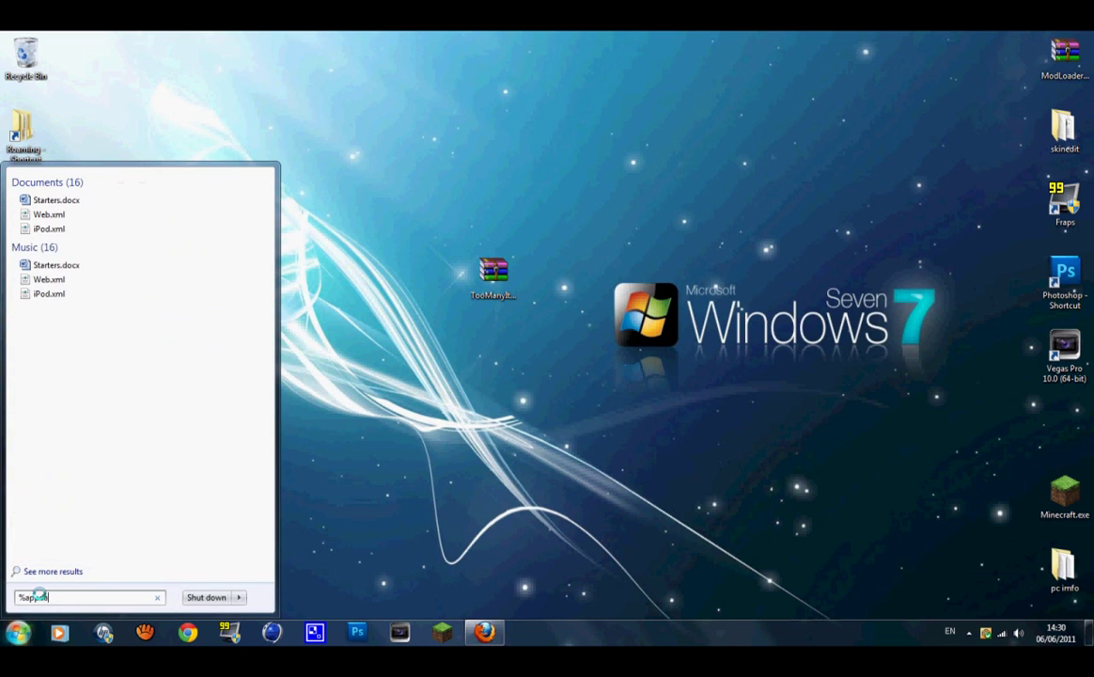
pyautogui.write('ta%')
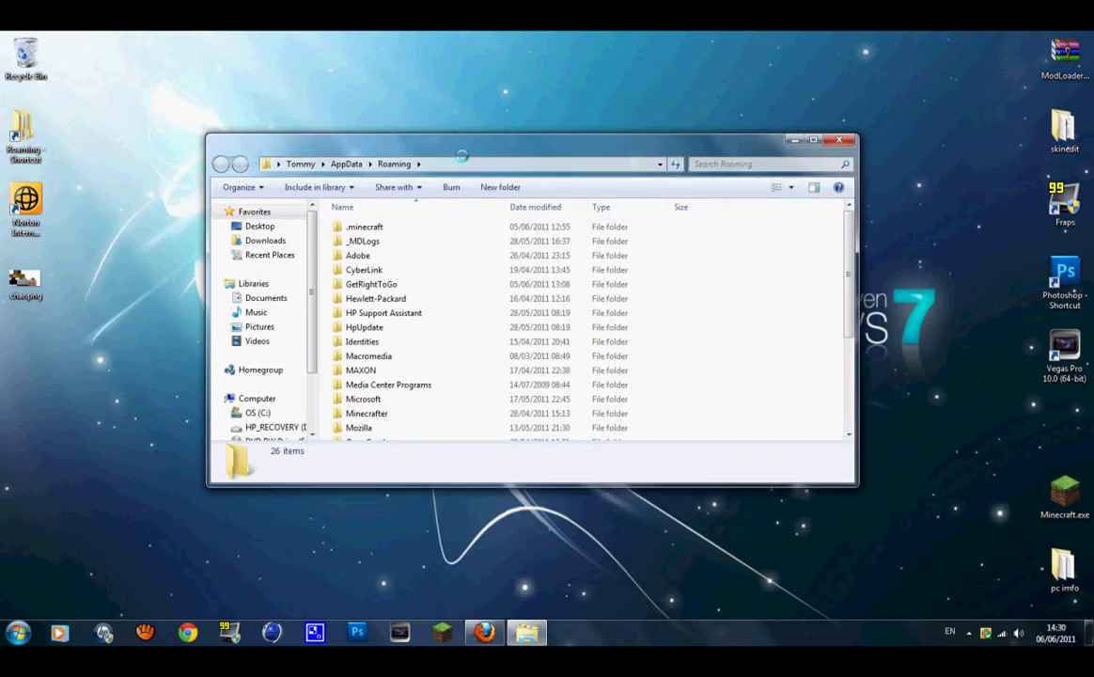
# Step: Find the Run program with the search term "run" and open the AppData\Roaming folder path with it
pyautogui.press('super')
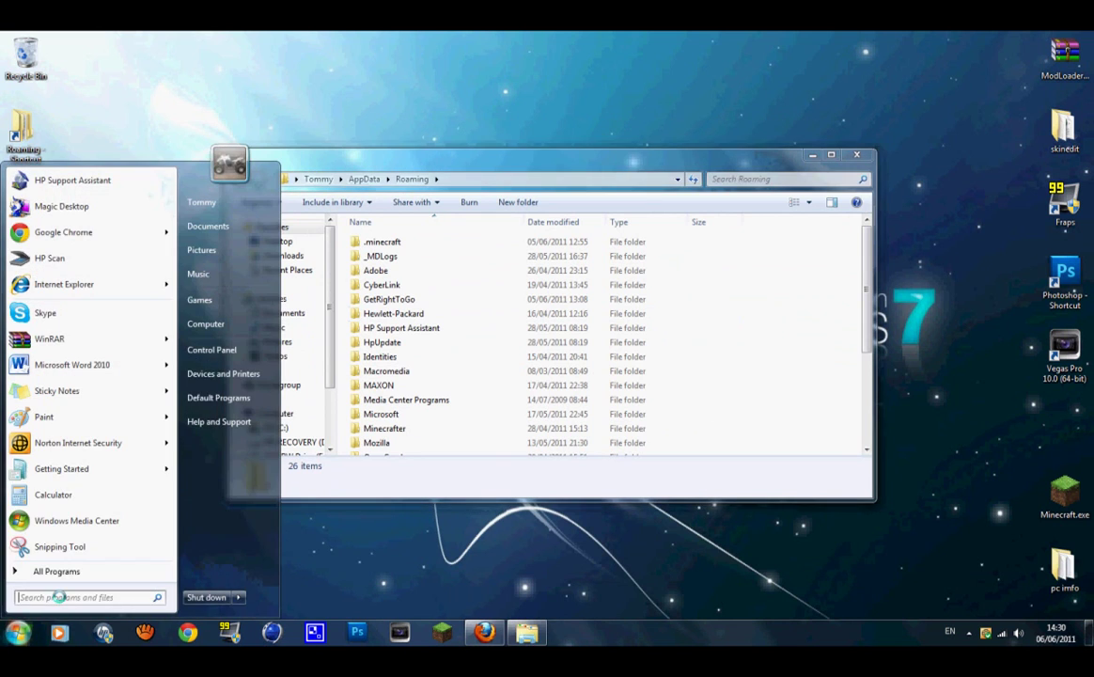
pyautogui.click(59, 597)
pyautogui.write('run')
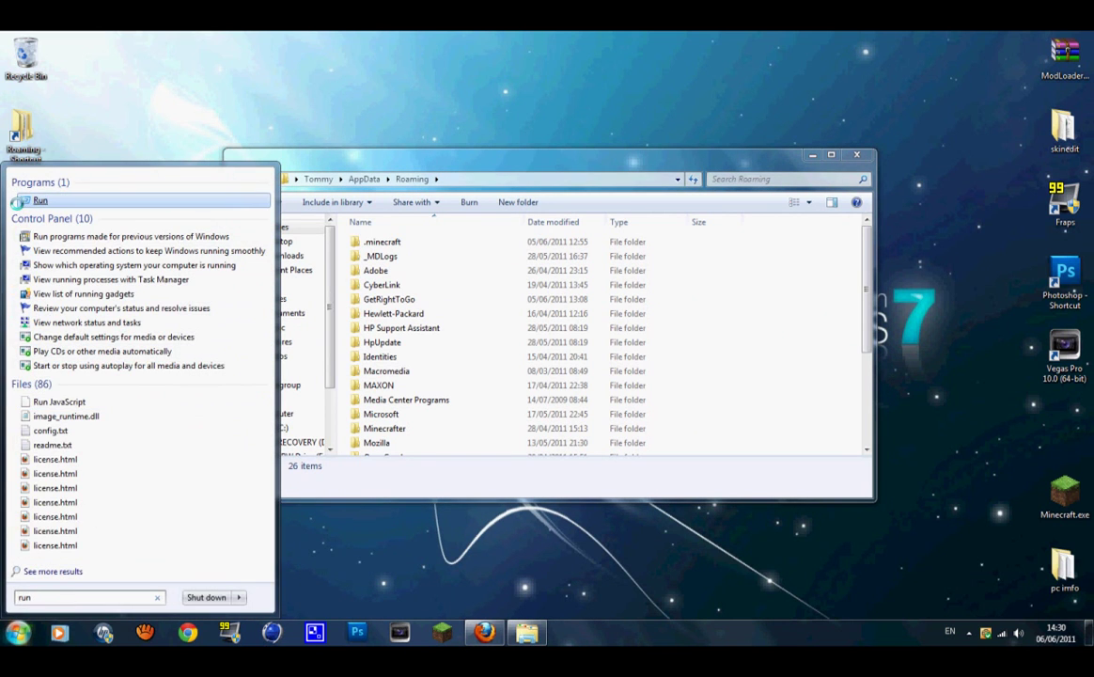
pyautogui.click(28, 201)
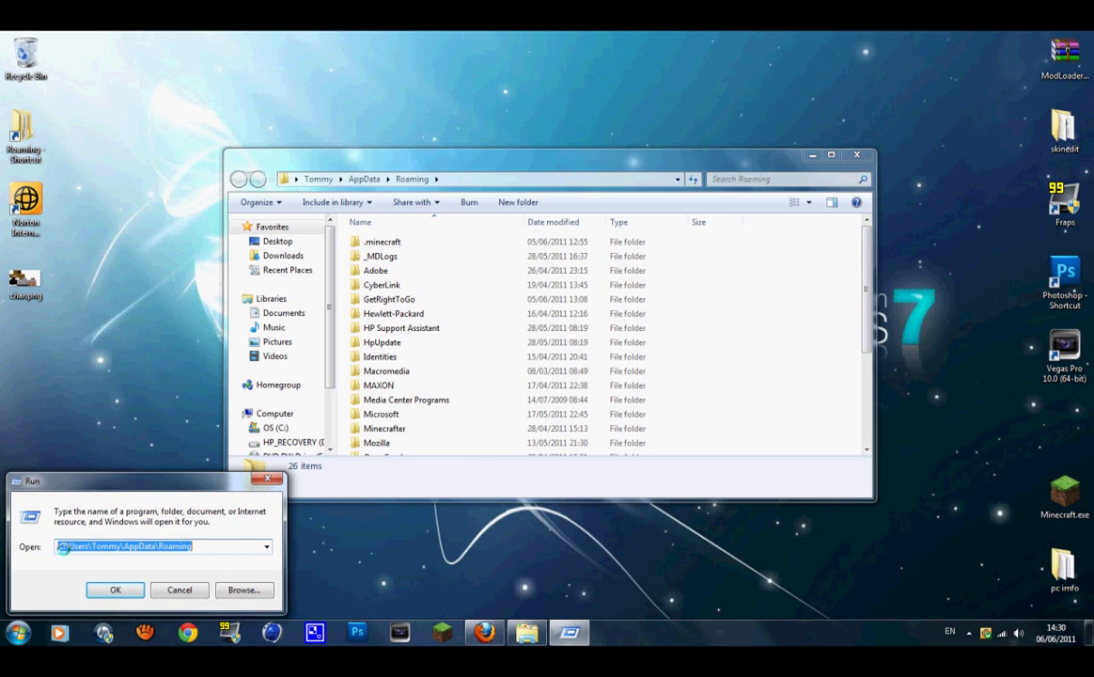
pyautogui.click(125, 584)
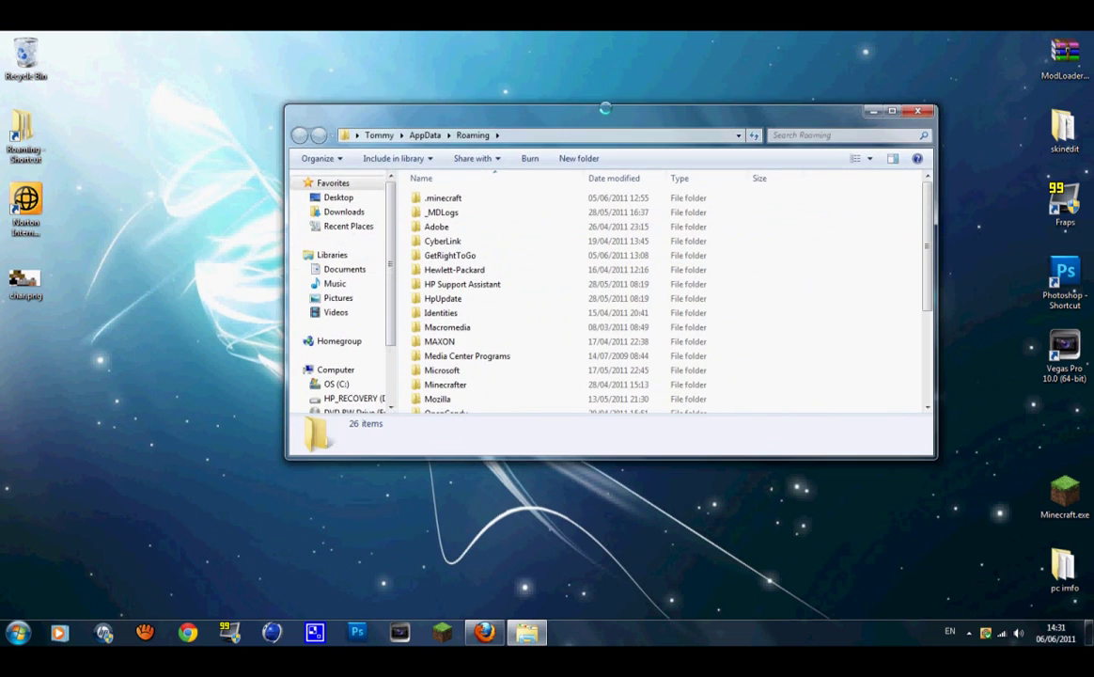
# Step: Open the .minecraft folder inside Roaming and minimize its window
pyautogui.moveTo(629, 118); pyautogui.dragTo(550, 142)
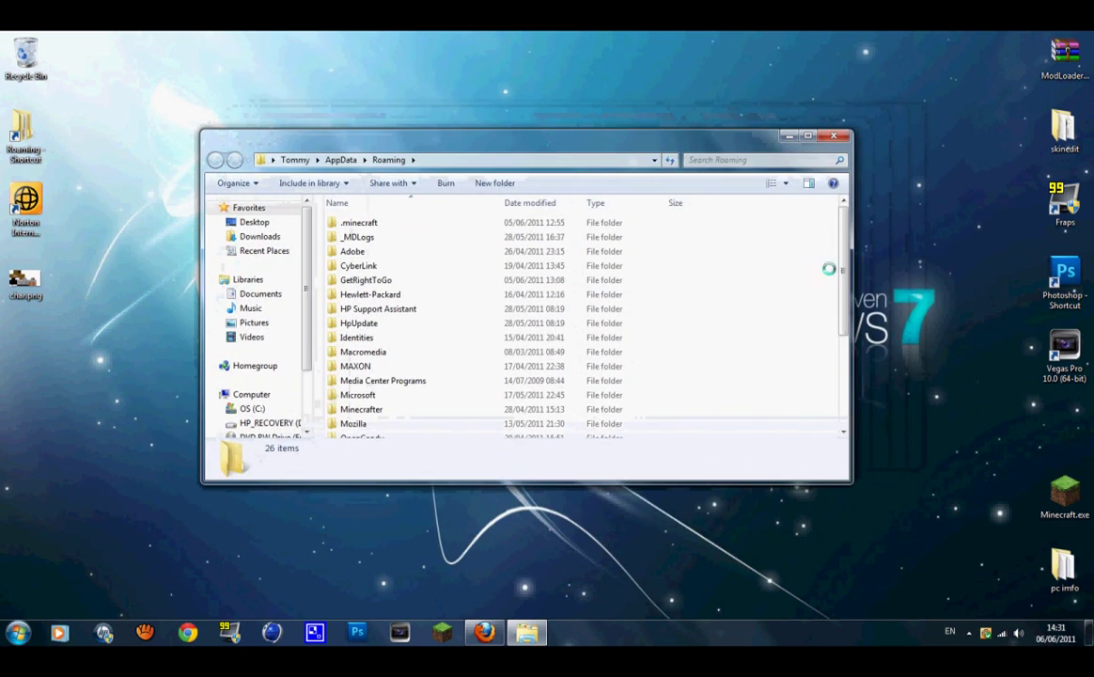
pyautogui.scroll(-3, 828, 269)
pyautogui.scroll(3, 828, 286)
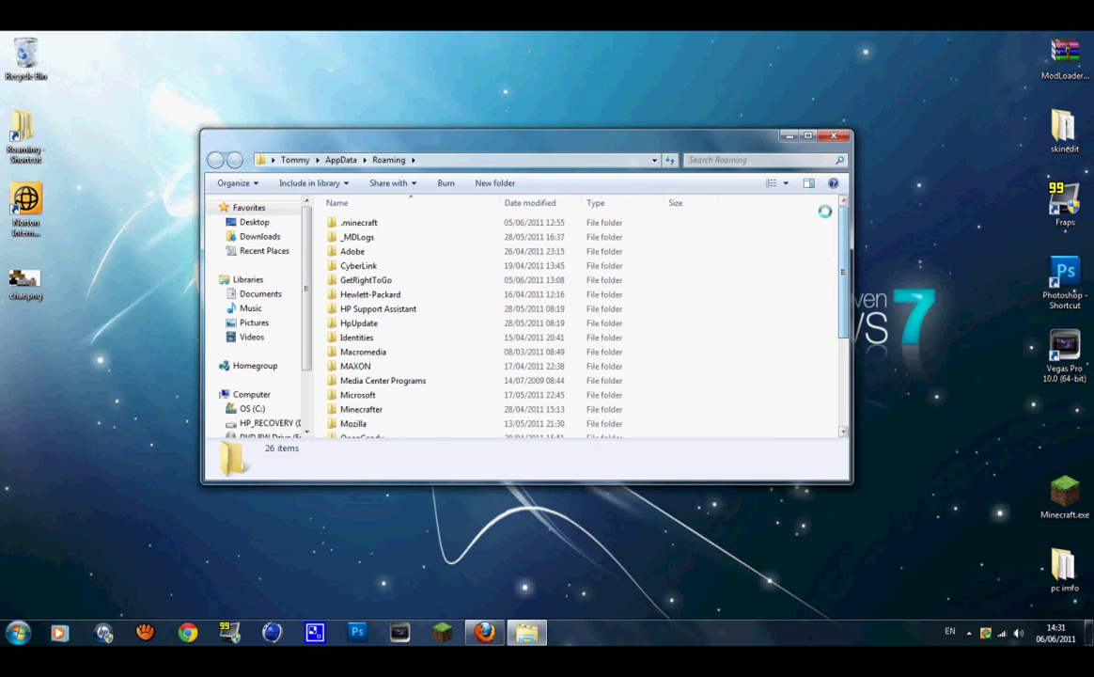
pyautogui.doubleClick(453, 220)
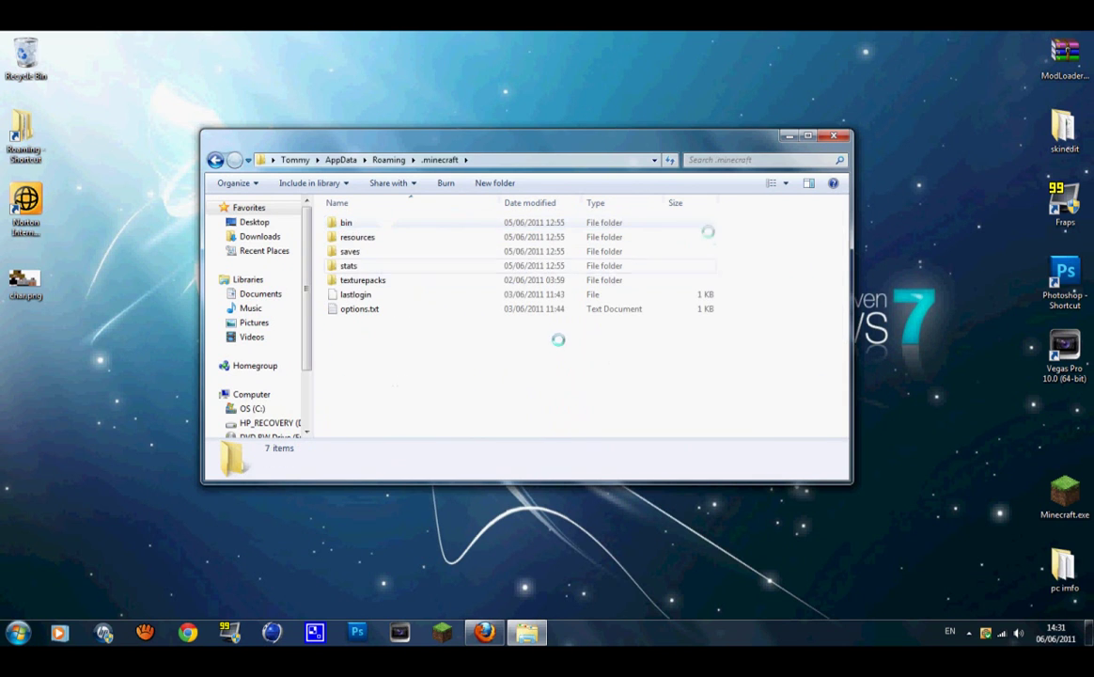
pyautogui.click(788, 137)
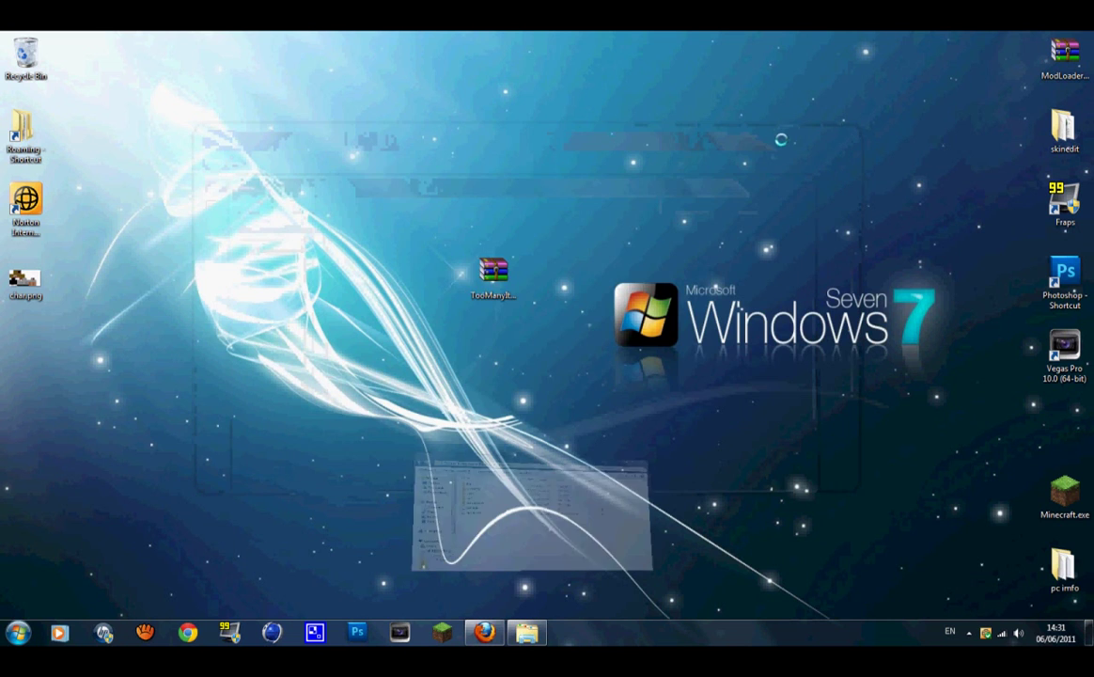
# Step: Create a new folder named "toomany items" on the desktop above the TooManyItems archive
pyautogui.moveTo(485, 297)
pyautogui.mouseDown()
pyautogui.moveTo(442, 391)
pyautogui.moveTo(463, 292)
pyautogui.moveTo(495, 303)
pyautogui.mouseUp()
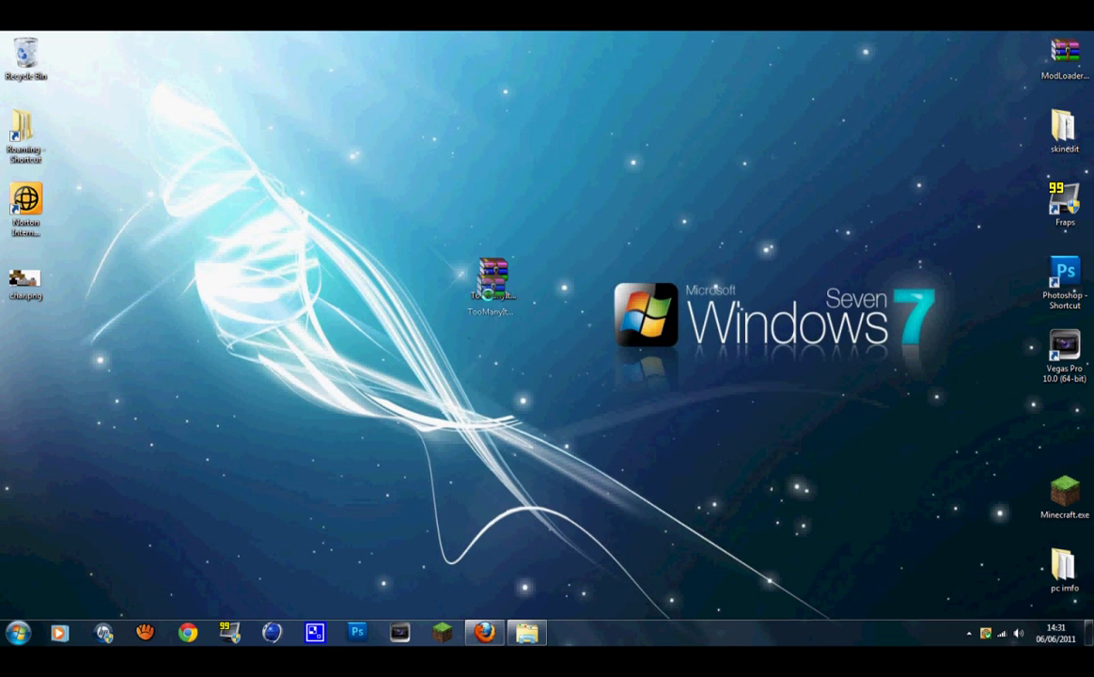
pyautogui.rightClick(493, 185)
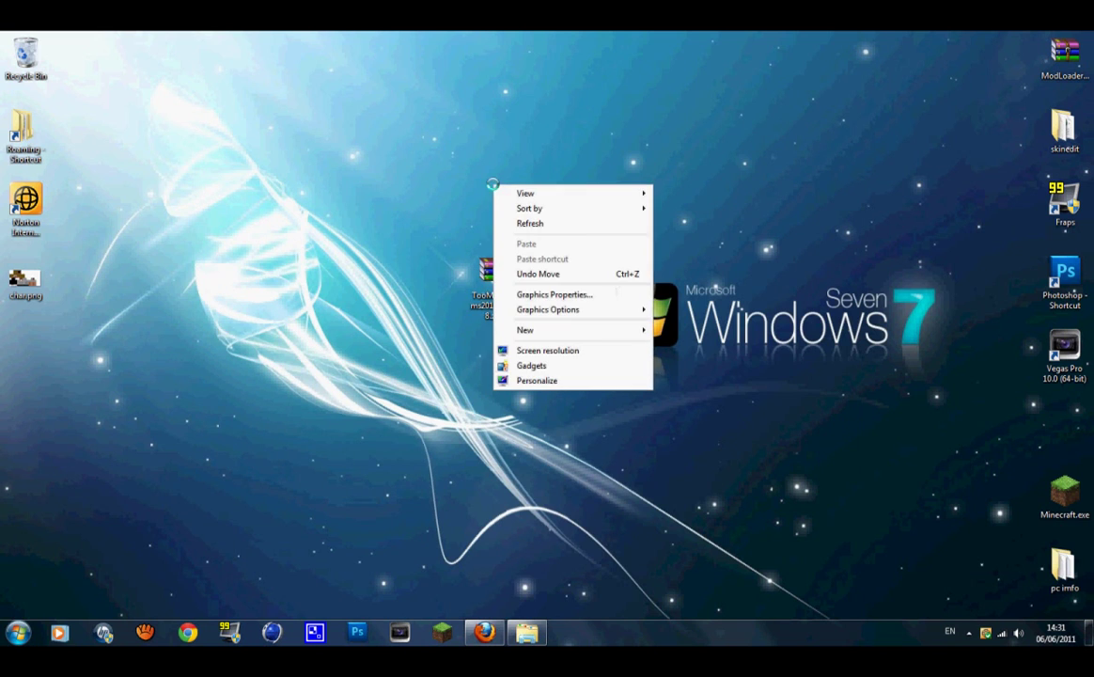
pyautogui.moveTo(569, 330)
pyautogui.click(677, 196)
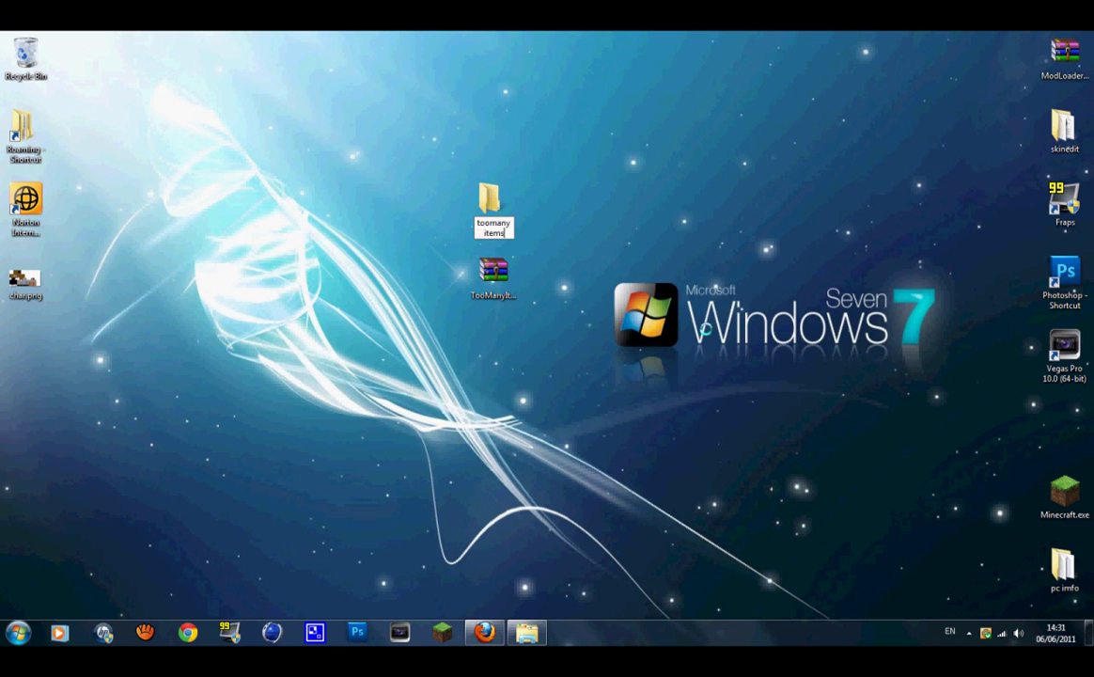
pyautogui.press('Return')
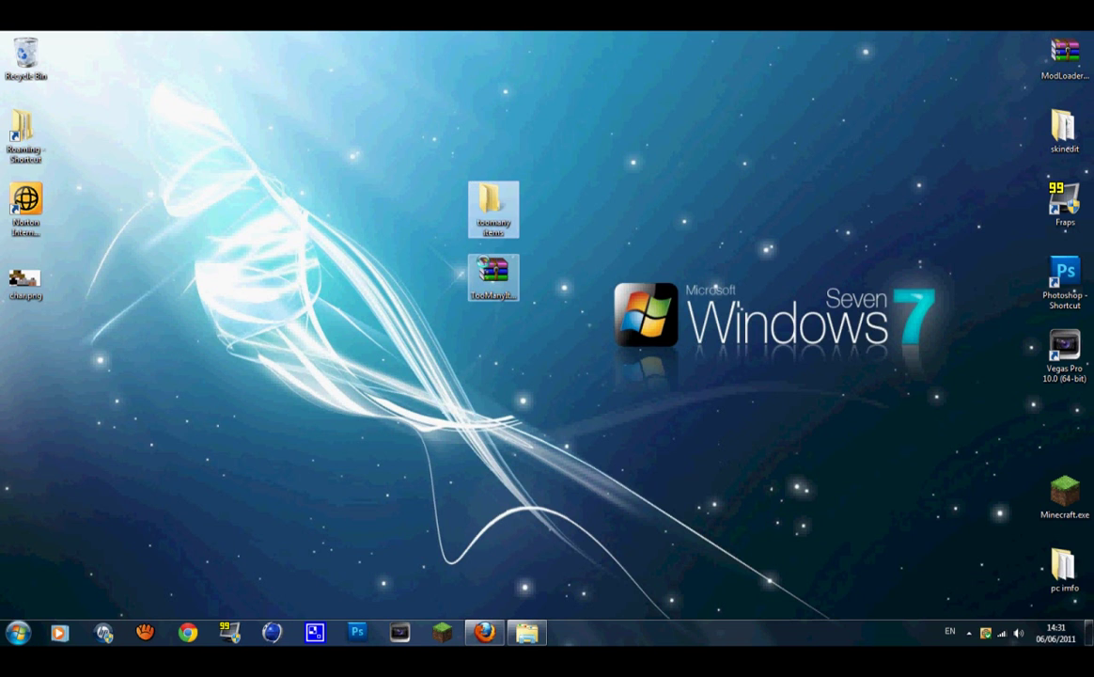
# Step: Extract TooManyItems2011_05_28.zip into the "toomany items" desktop folder with WinRAR and close the archive
pyautogui.doubleClick(493, 275)
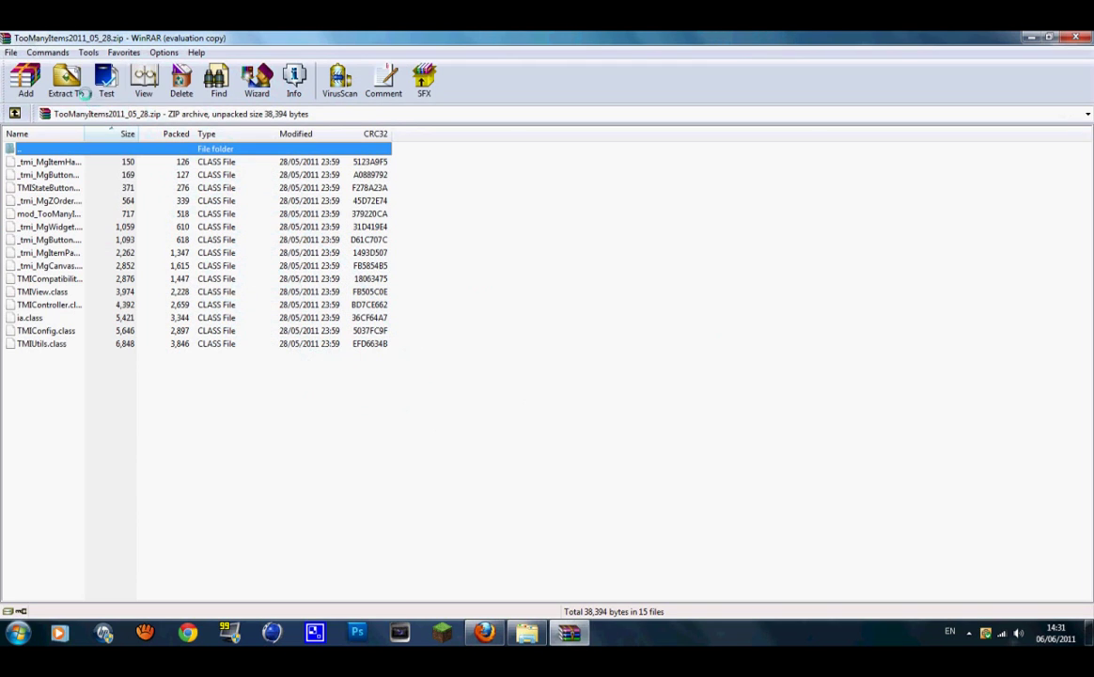
pyautogui.click(83, 93)
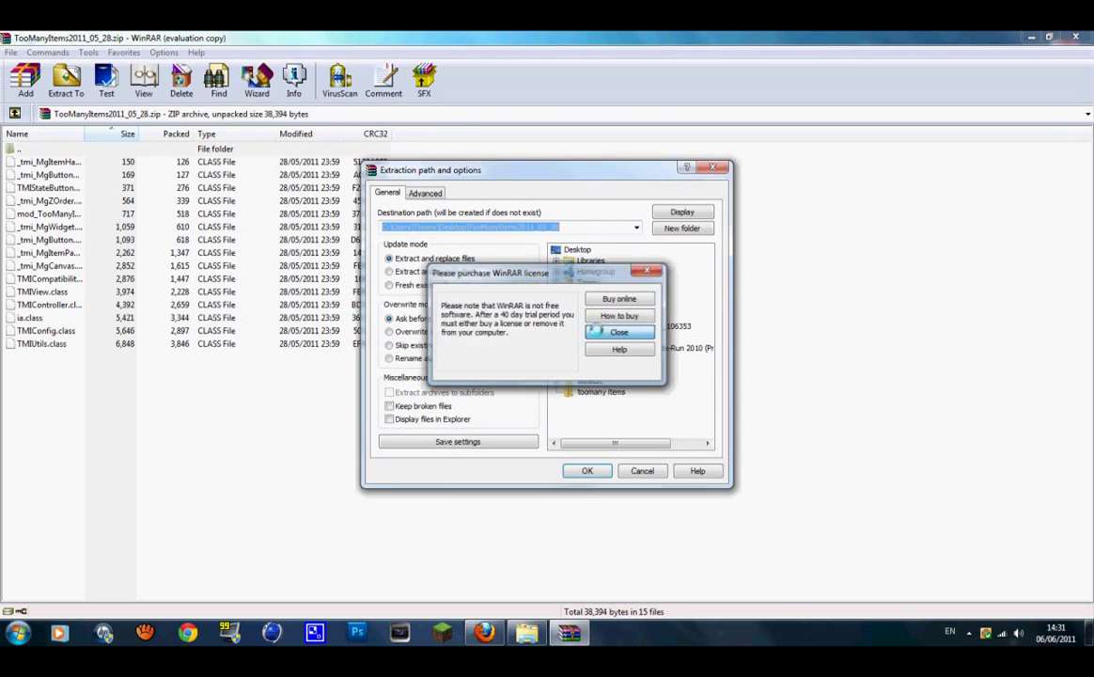
pyautogui.click(594, 331)
pyautogui.click(598, 392)
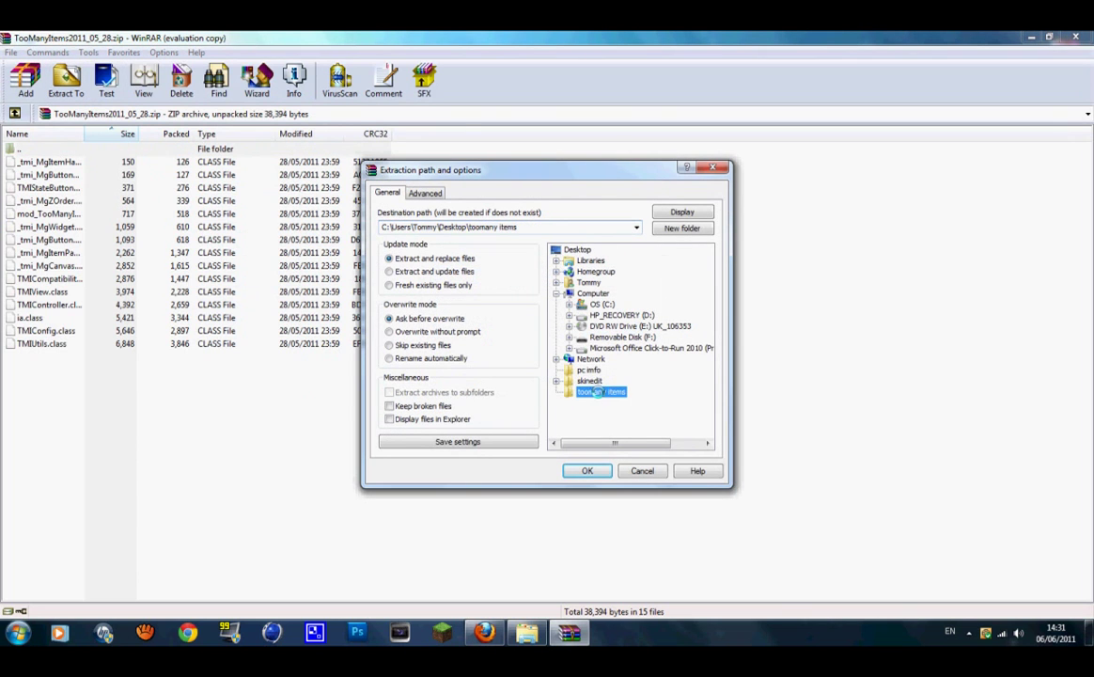
pyautogui.click(588, 471)
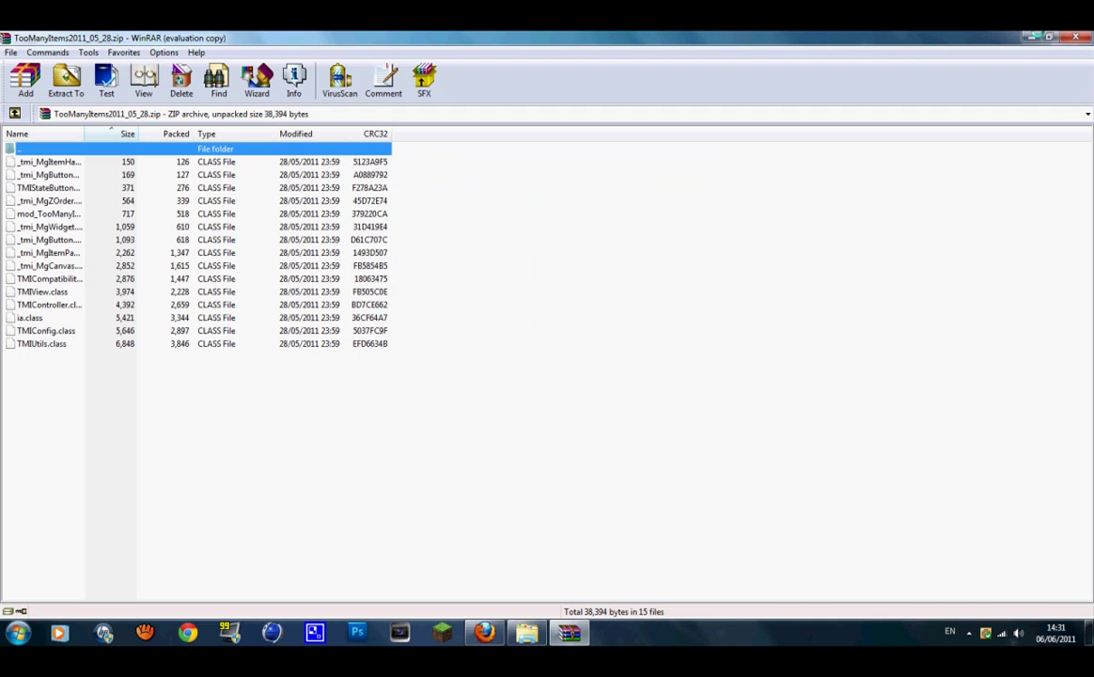
pyautogui.click(1078, 37)
# Step: Move the TooManyItems zip next to the ModLoader archive on the desktop and put the "toomany items" folder in its former place
pyautogui.moveTo(491, 231); pyautogui.dragTo(549, 290)
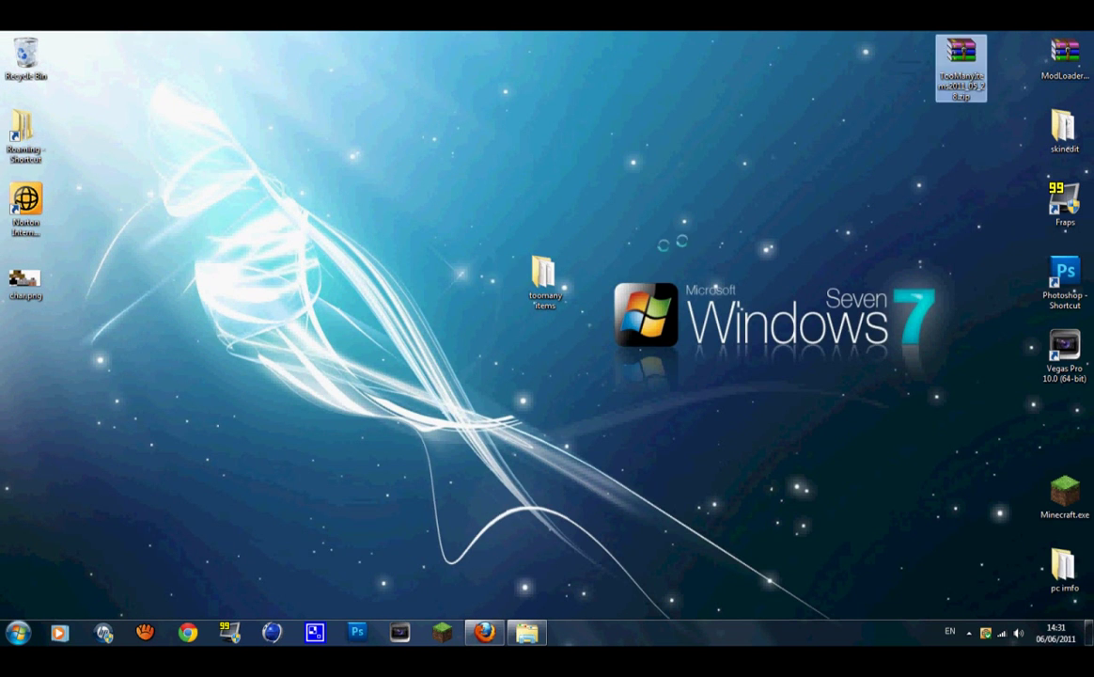
pyautogui.moveTo(550, 281); pyautogui.dragTo(482, 279)
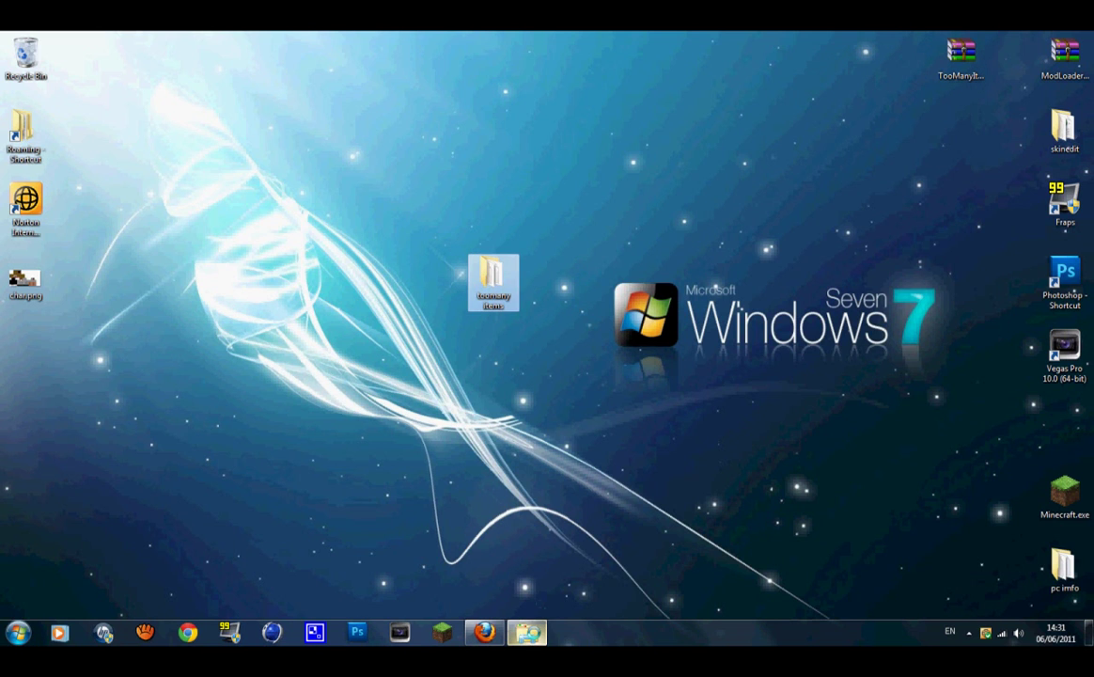
# Step: Go back to the Roaming folder and create a desktop shortcut to the .minecraft folder
pyautogui.click(532, 633)
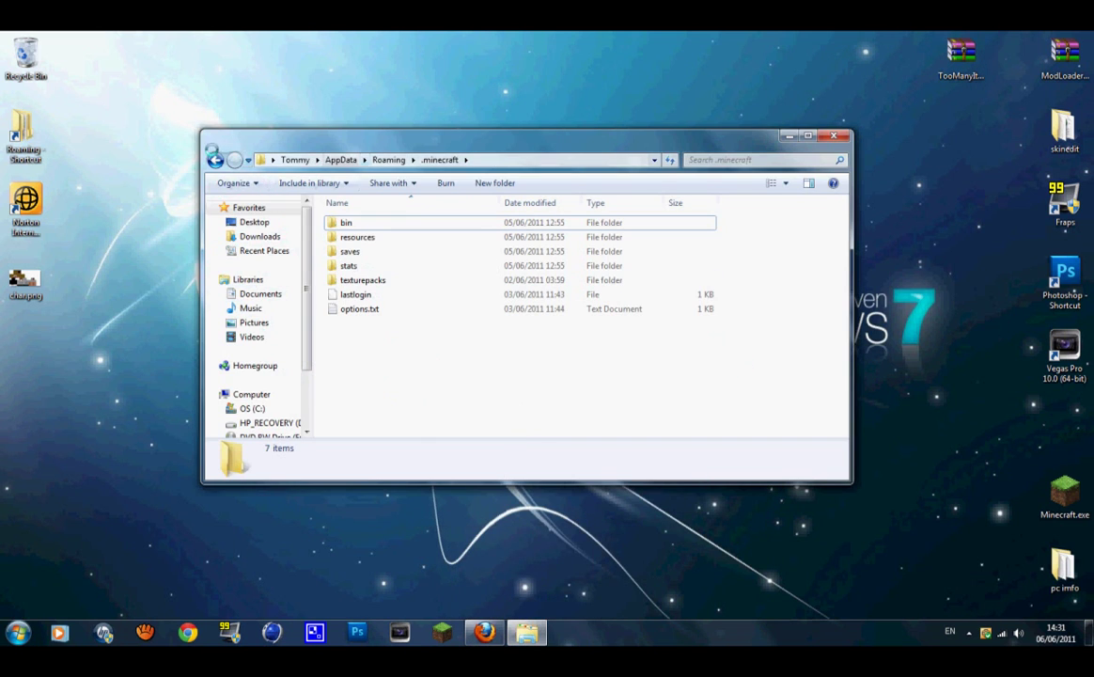
pyautogui.click(216, 160)
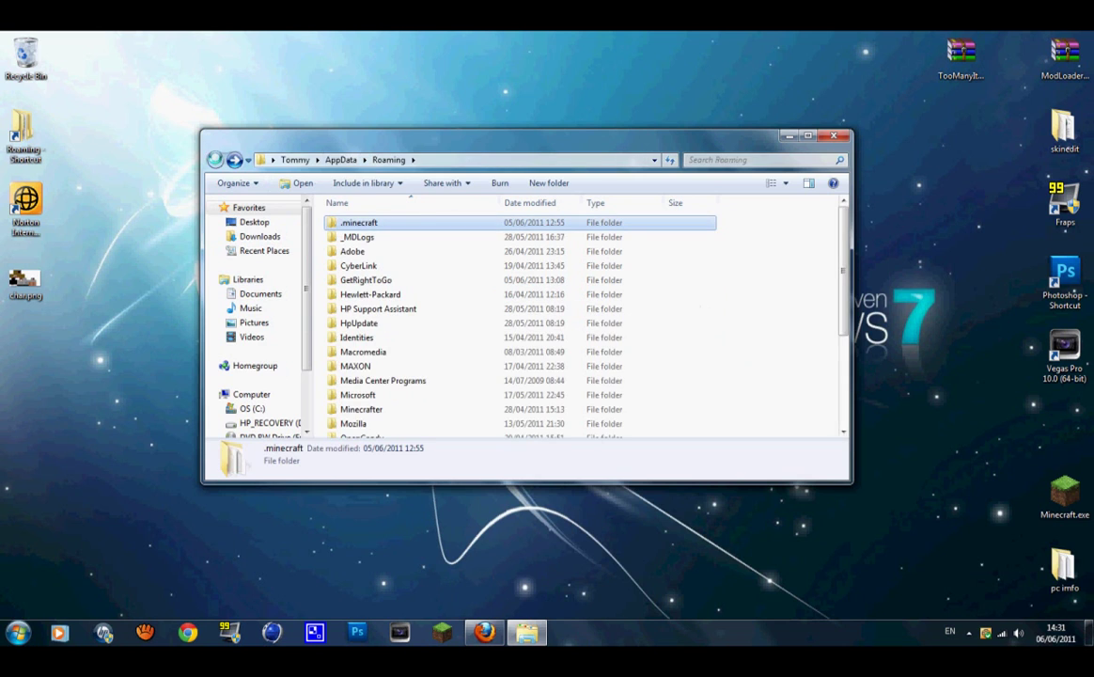
pyautogui.rightClick(362, 223)
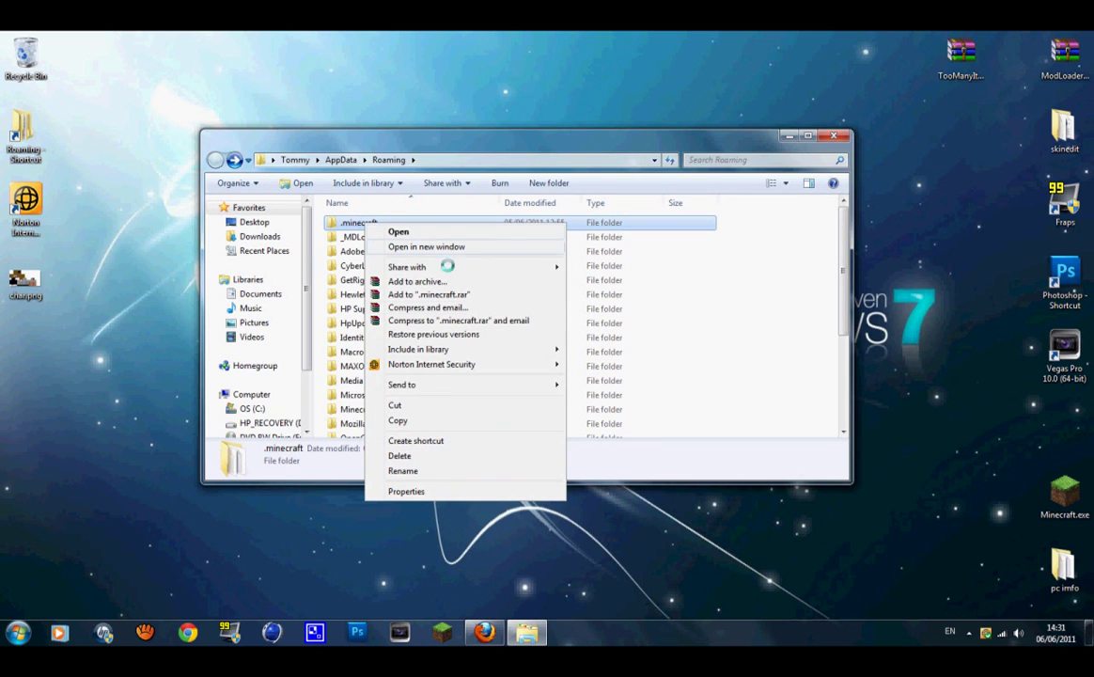
pyautogui.moveTo(461, 385)
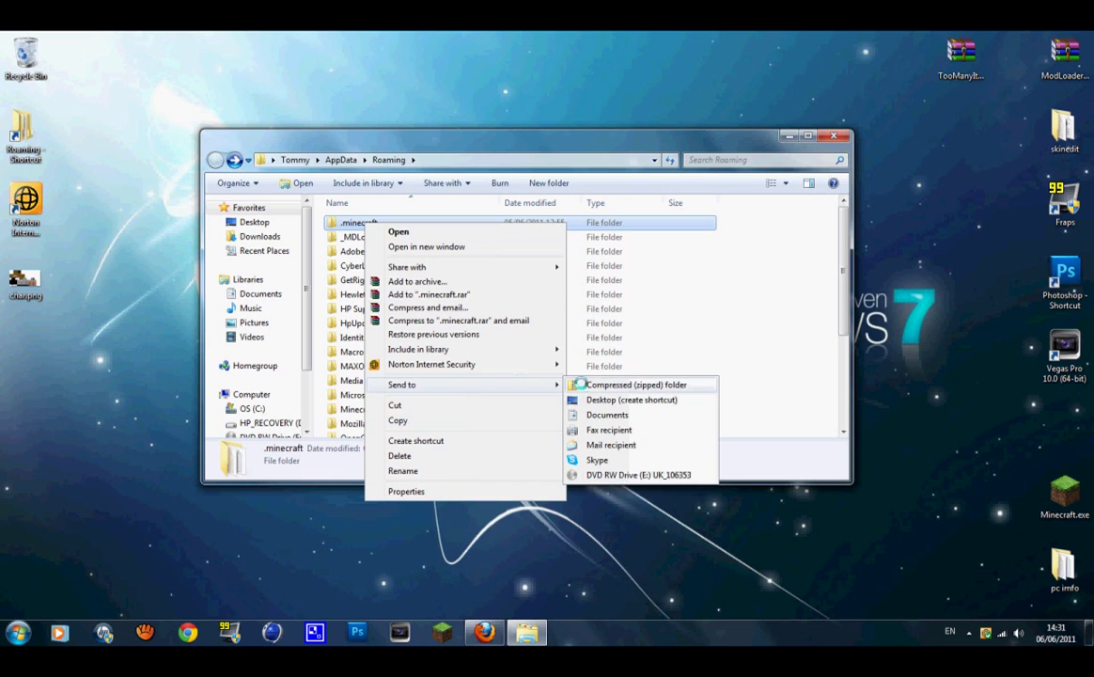
pyautogui.click(595, 398)
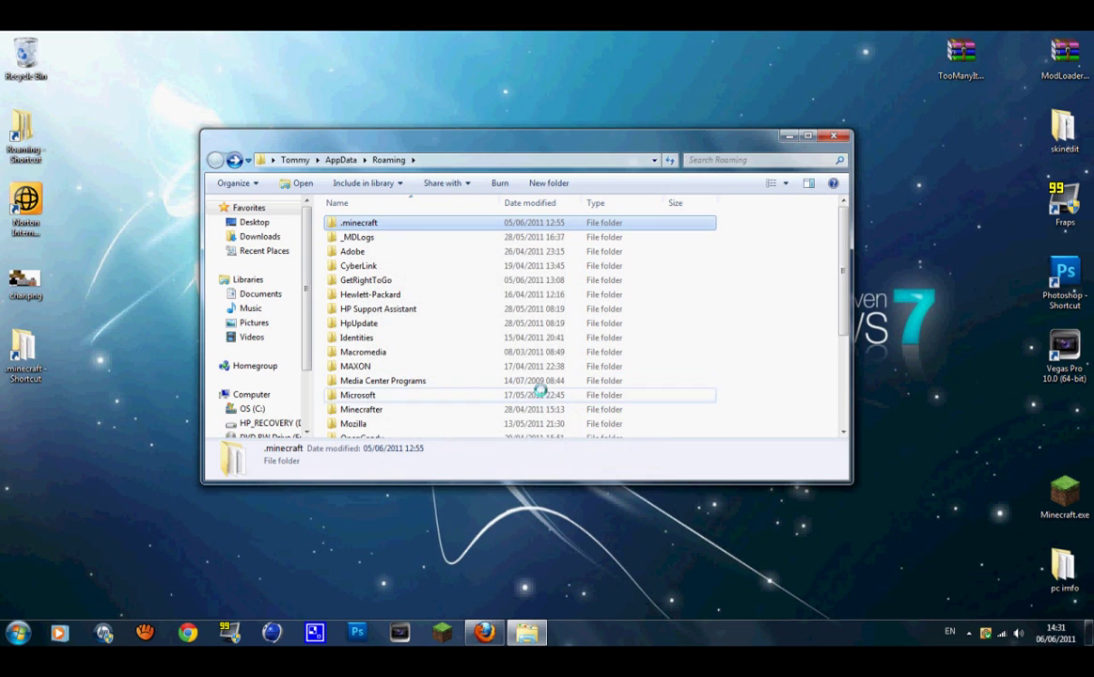
# Step: Copy the .minecraft folder, close the Roaming window and paste the copy onto the desktop as a backup
pyautogui.rightClick(441, 218)
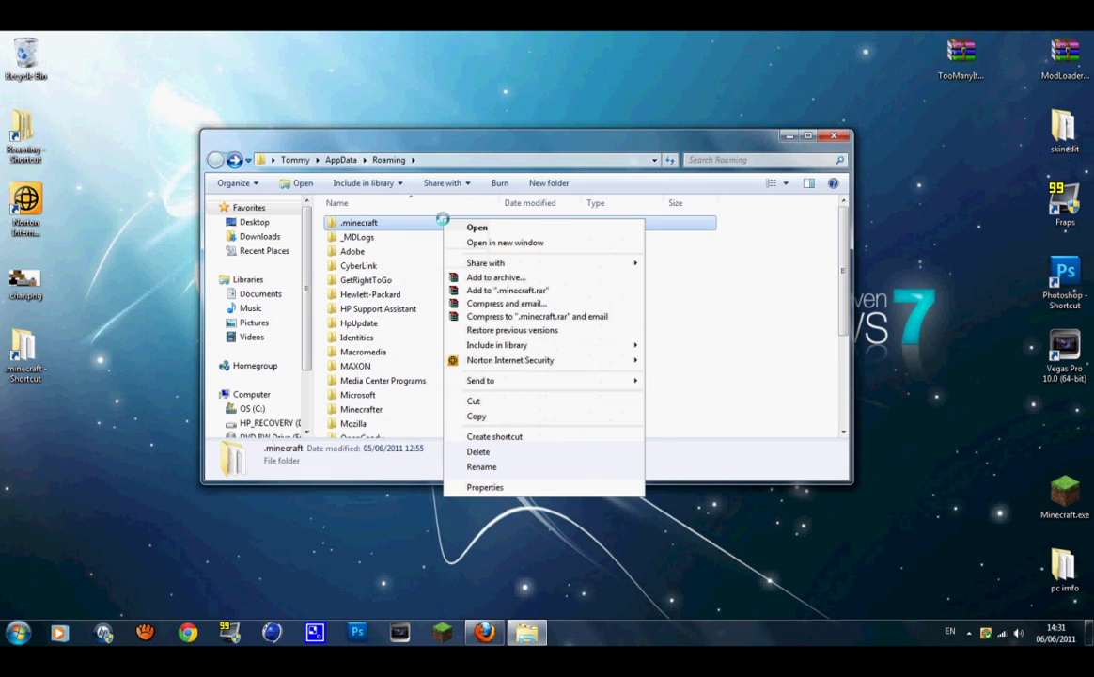
pyautogui.click(530, 413)
pyautogui.click(834, 135)
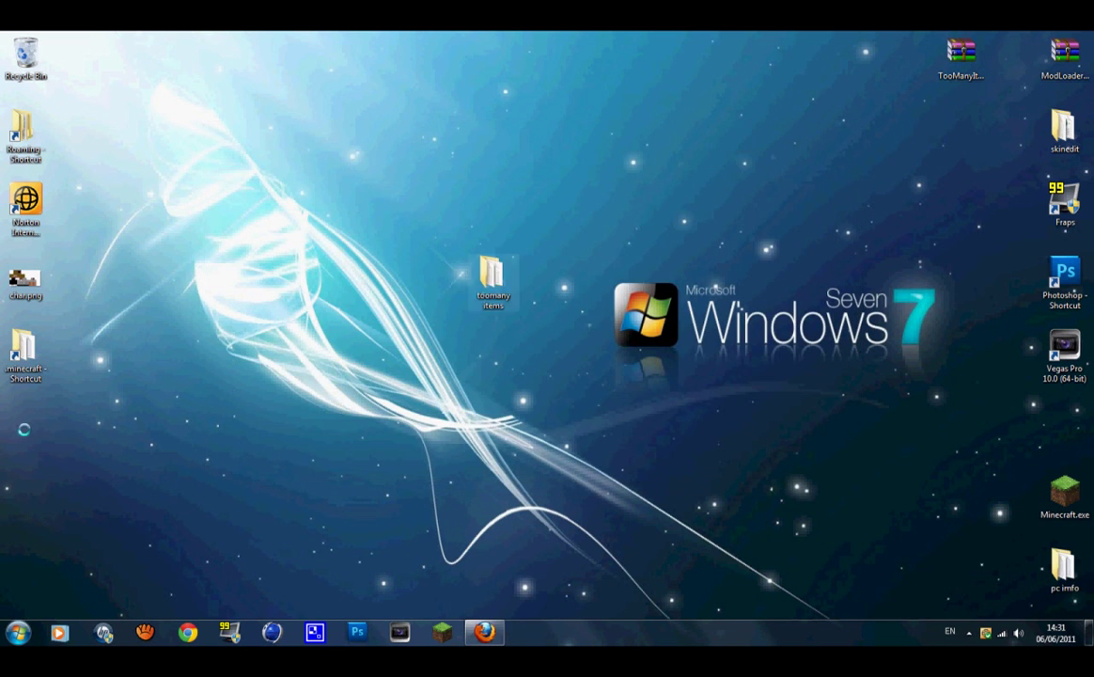
pyautogui.rightClick(23, 429)
pyautogui.click(94, 283)
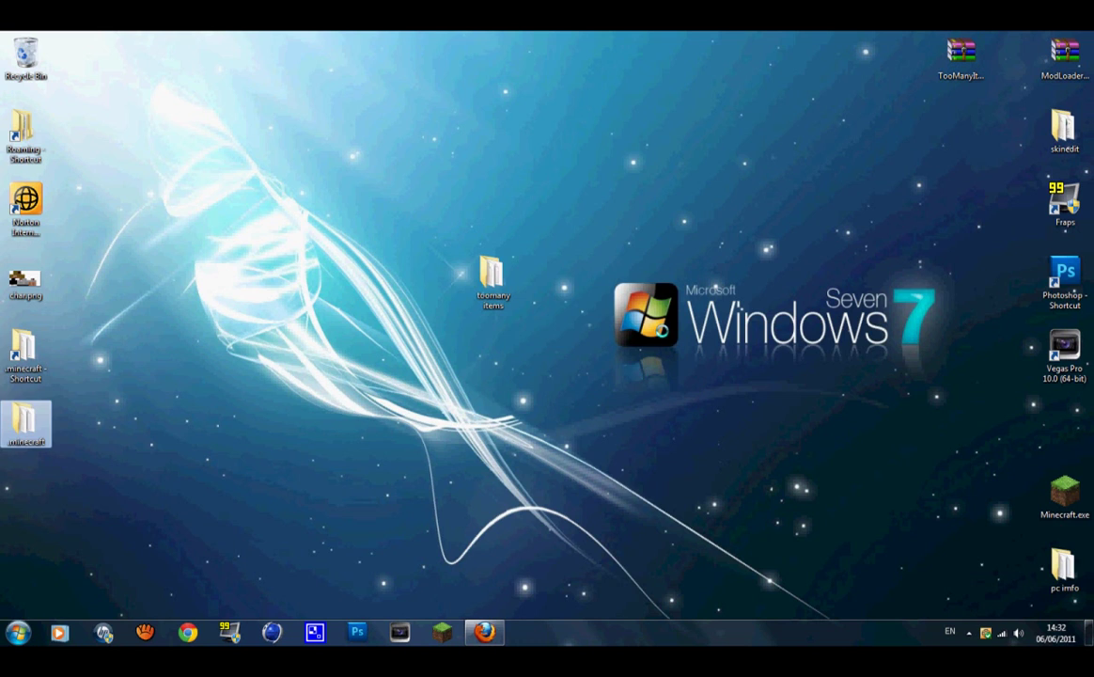
pyautogui.click(661, 331)
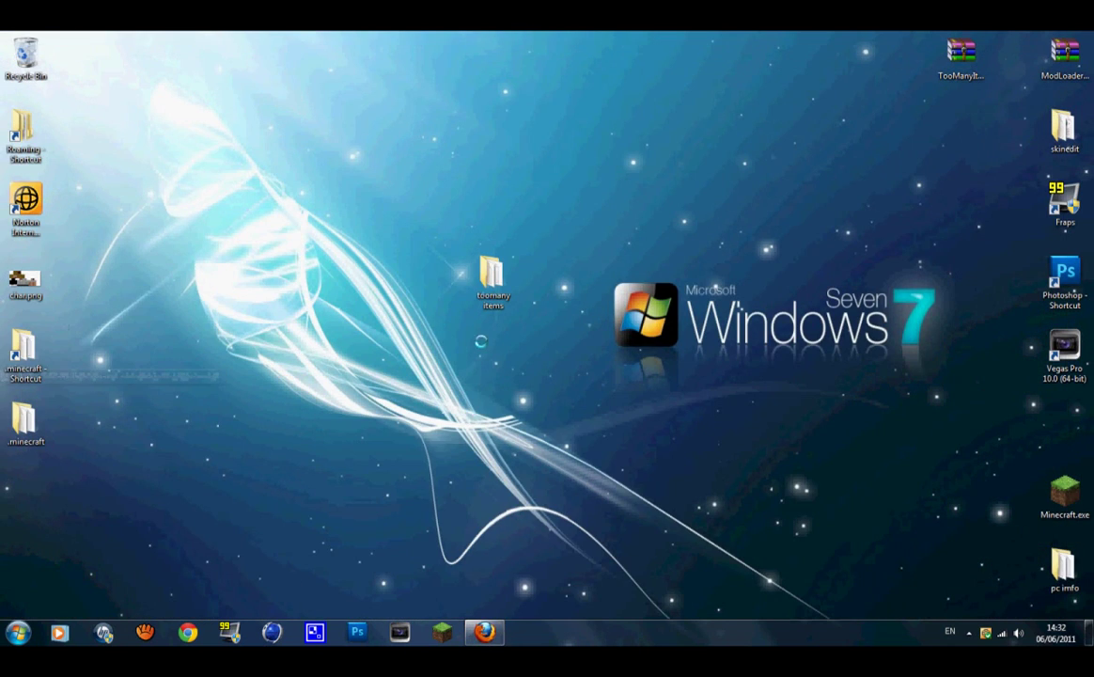
pyautogui.click(18, 632)
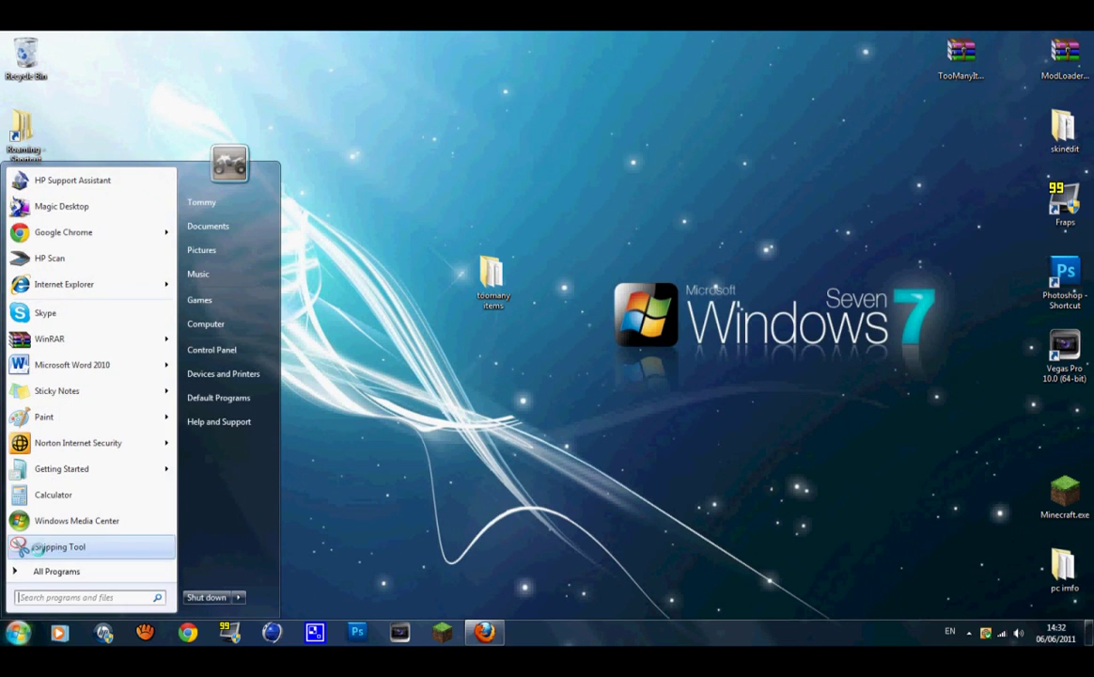
pyautogui.click(480, 429)
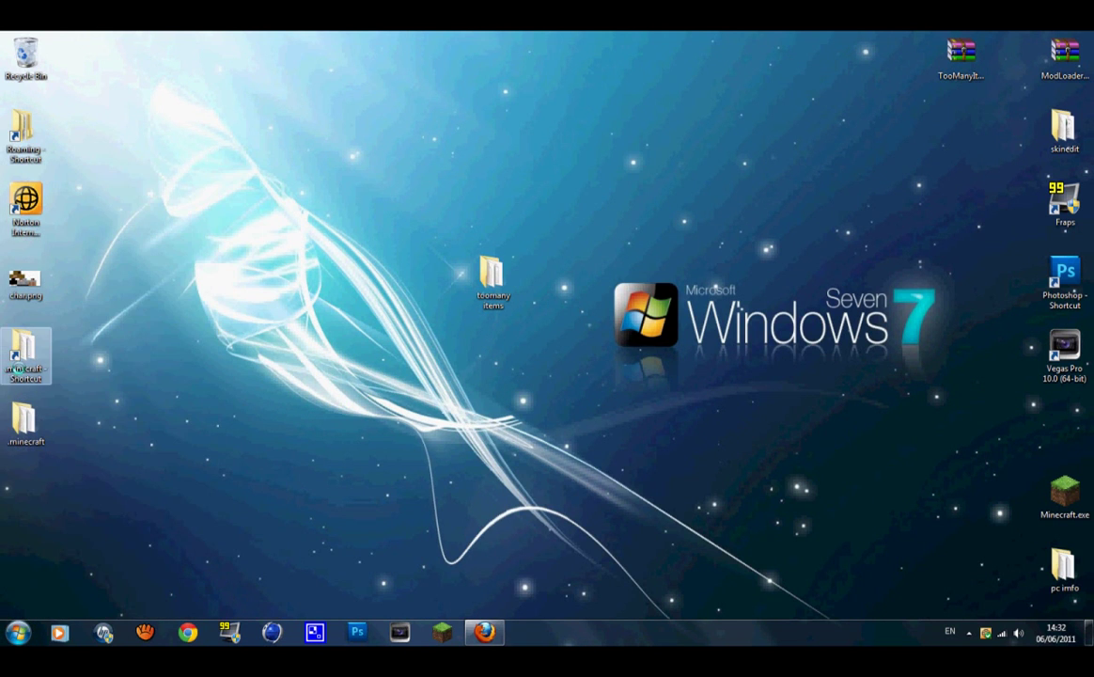
# Step: Open the .minecraft folder from its desktop shortcut, enter its bin folder and select minecraft.jar
pyautogui.doubleClick(22, 369)
pyautogui.doubleClick(22, 362)
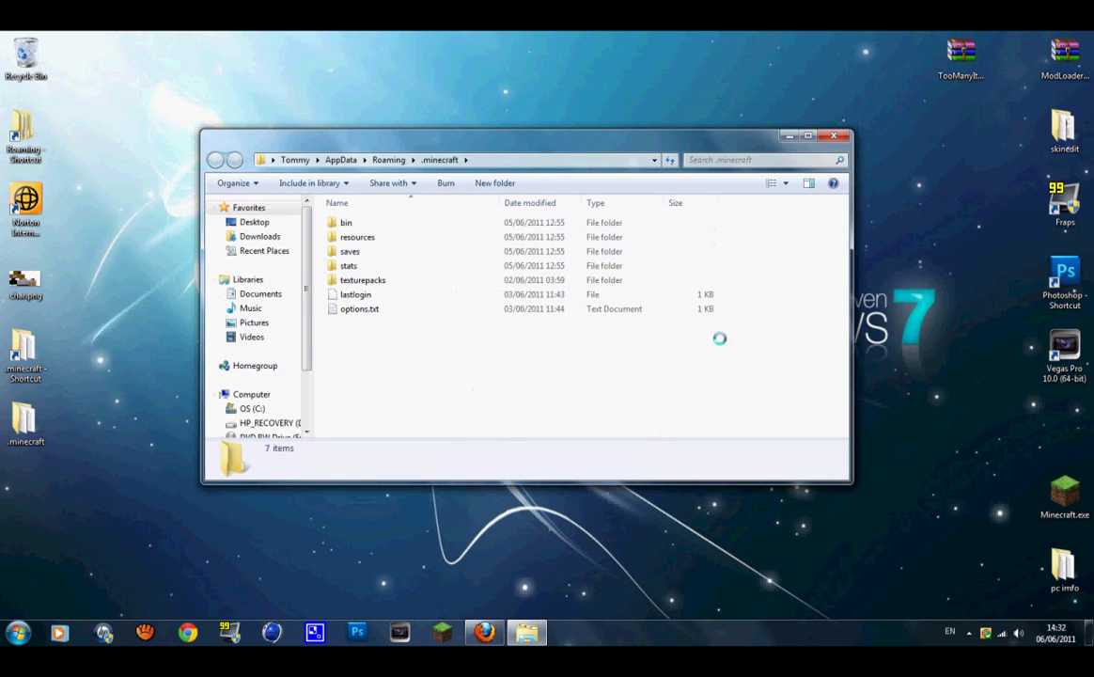
pyautogui.moveTo(602, 134)
pyautogui.mouseDown()
pyautogui.moveTo(519, 409)
pyautogui.moveTo(535, 328)
pyautogui.moveTo(604, 309)
pyautogui.moveTo(617, 131)
pyautogui.mouseUp()
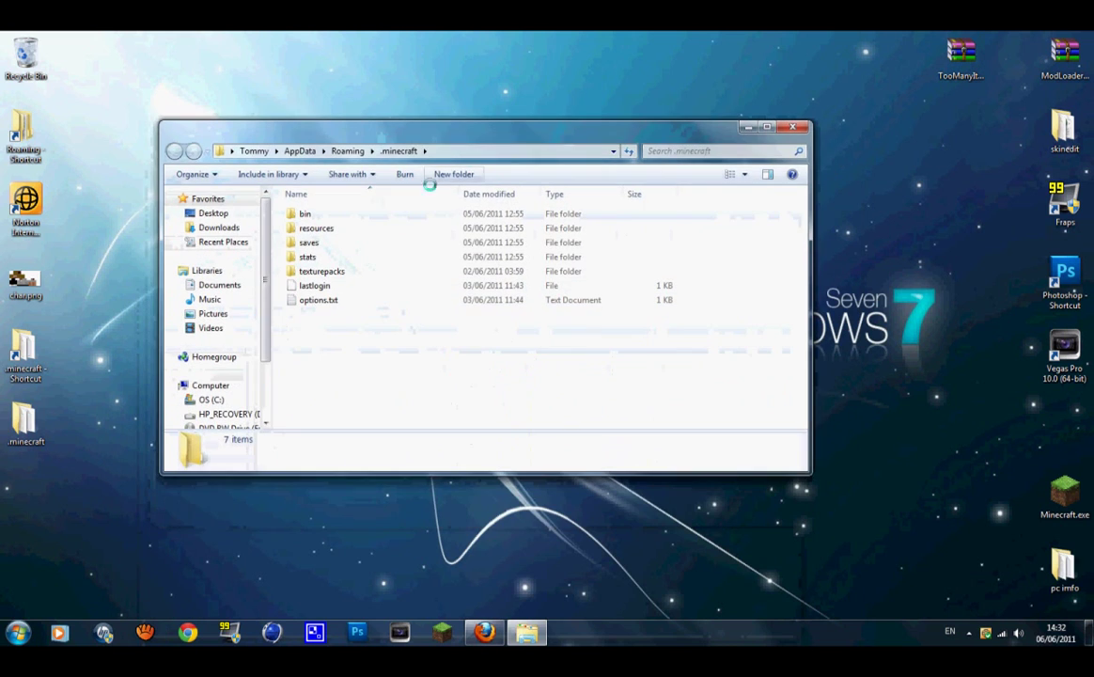
pyautogui.doubleClick(307, 214)
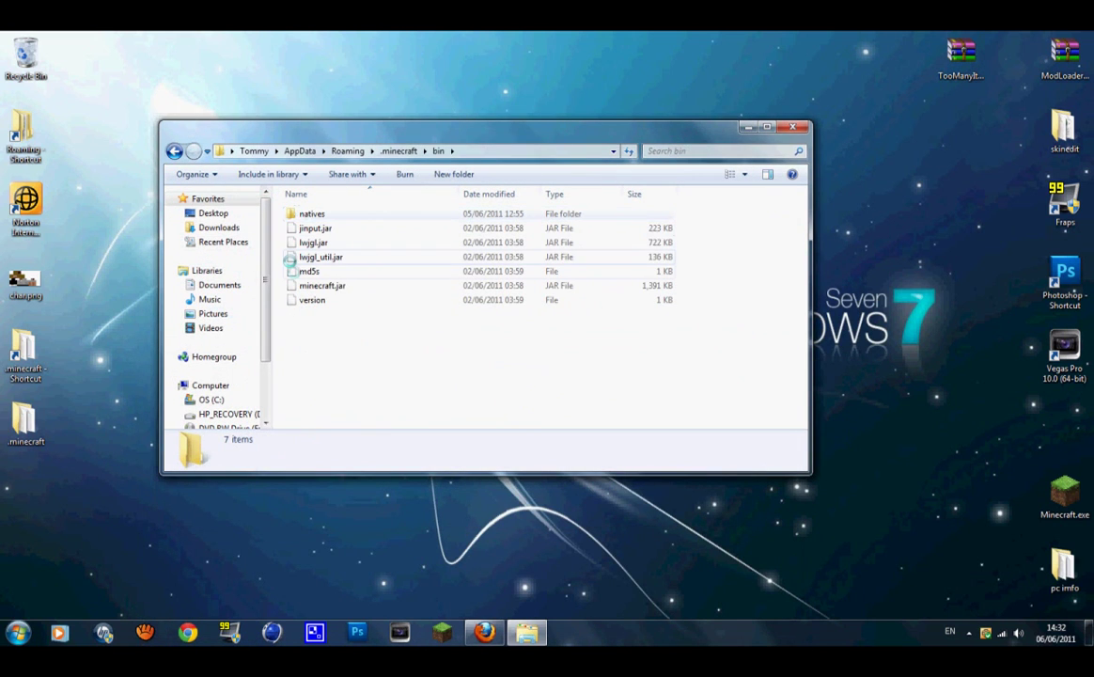
pyautogui.click(295, 284)
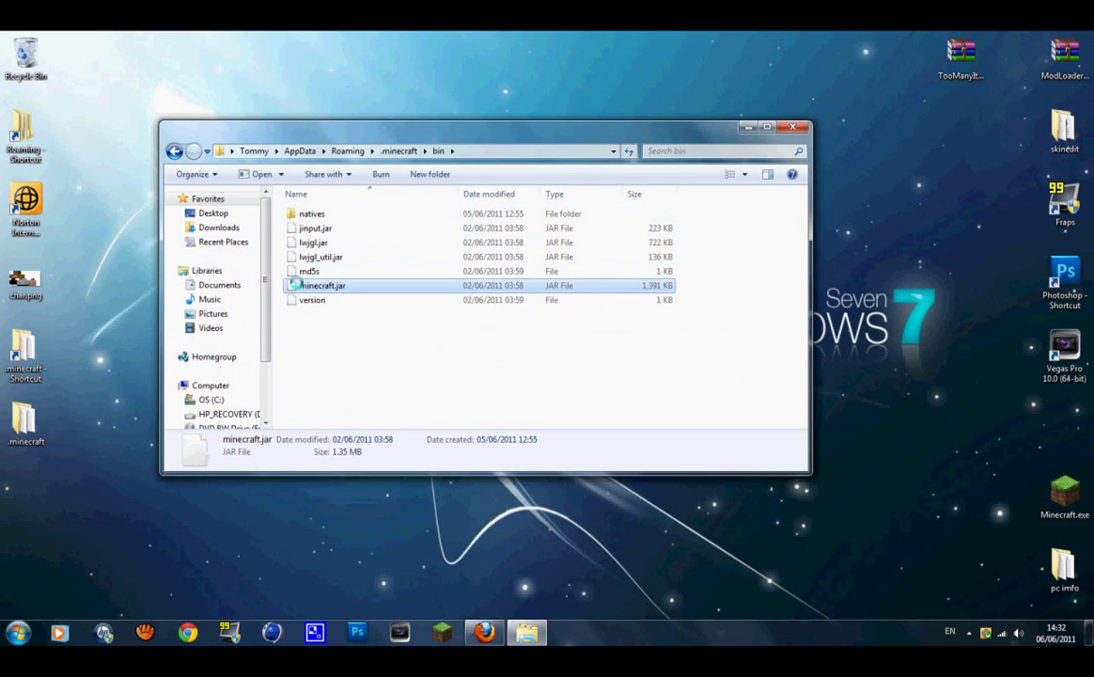
# Step: Open minecraft.jar with WinRAR, dismiss the licence reminder and close the bin folder window
pyautogui.rightClick(365, 285)
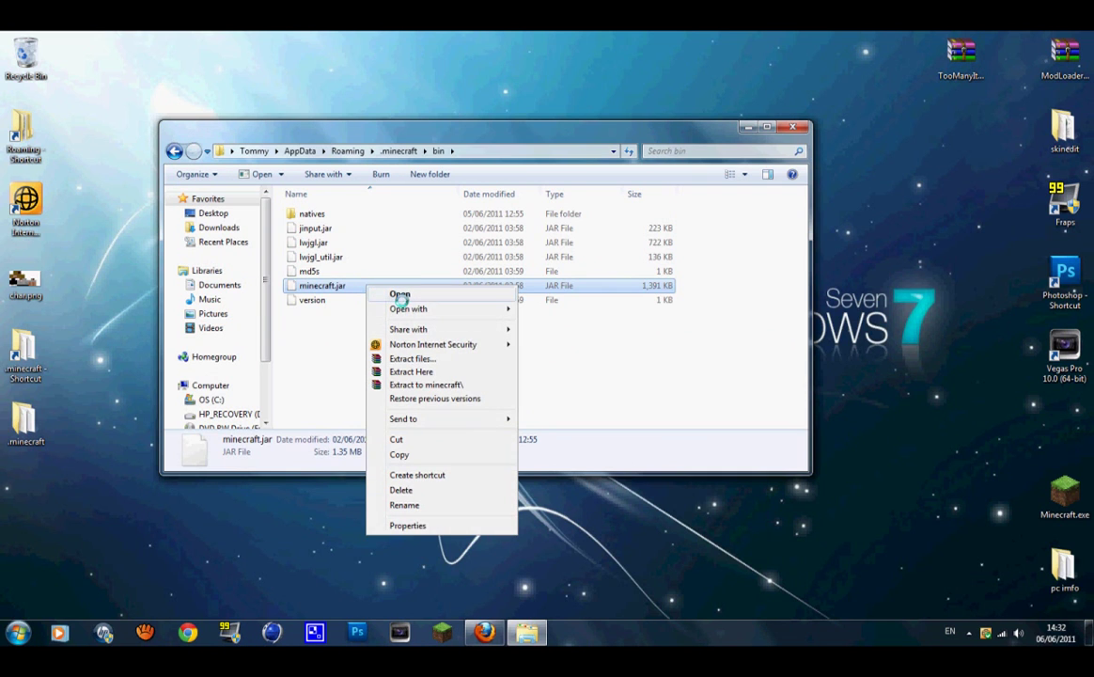
pyautogui.moveTo(404, 309)
pyautogui.click(540, 323)
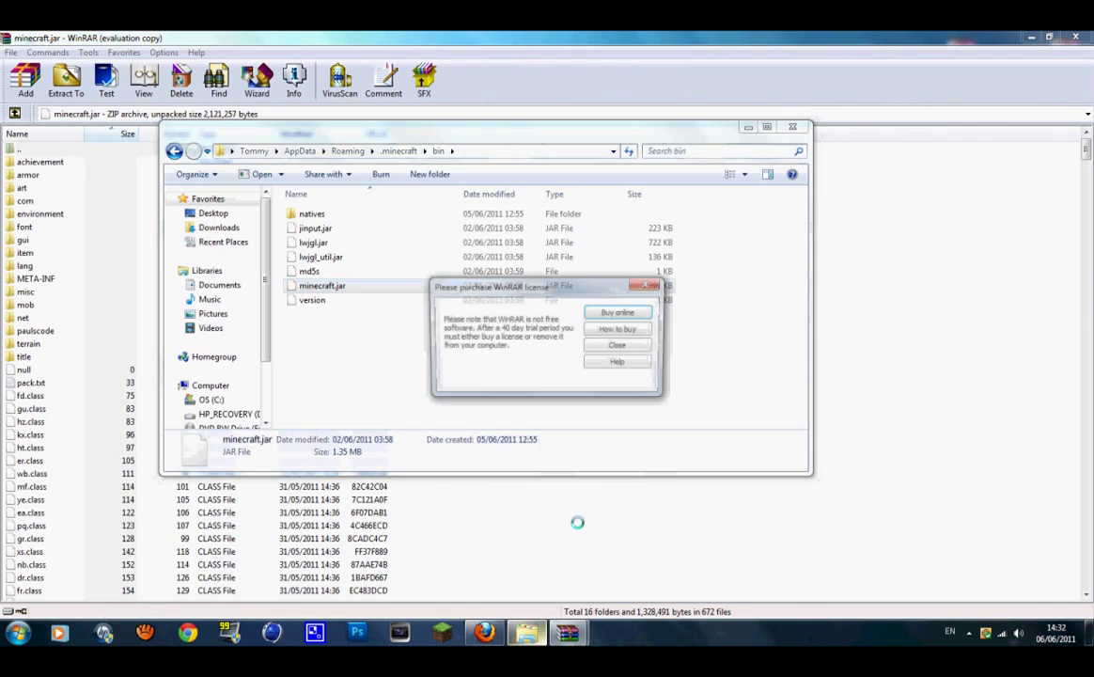
pyautogui.click(569, 346)
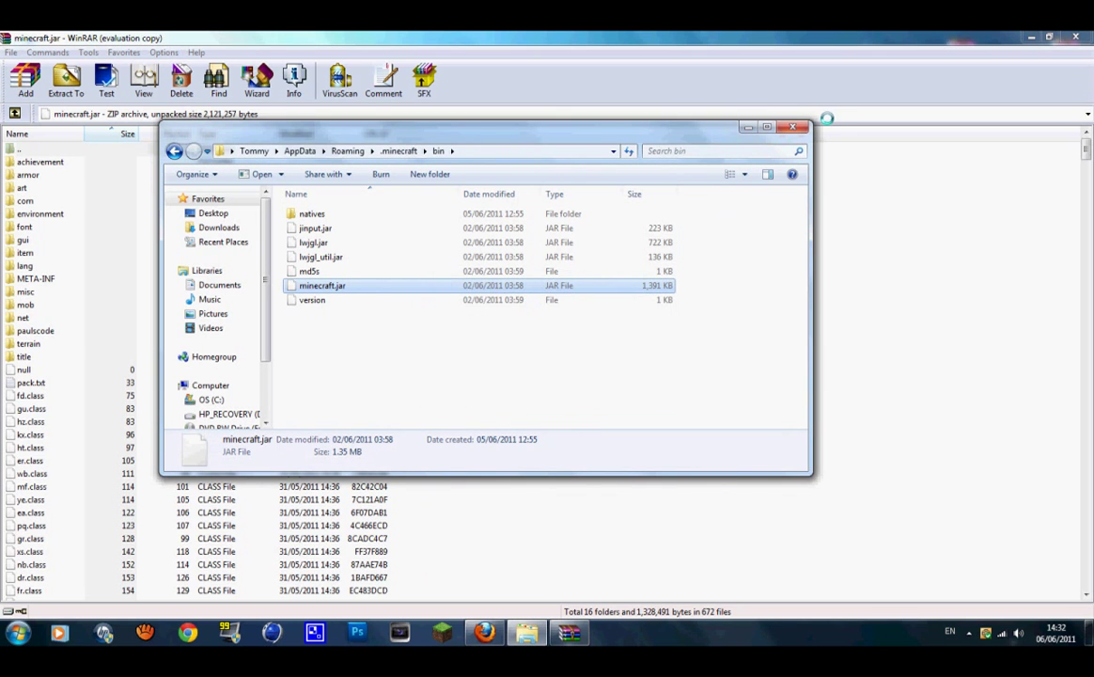
pyautogui.click(800, 127)
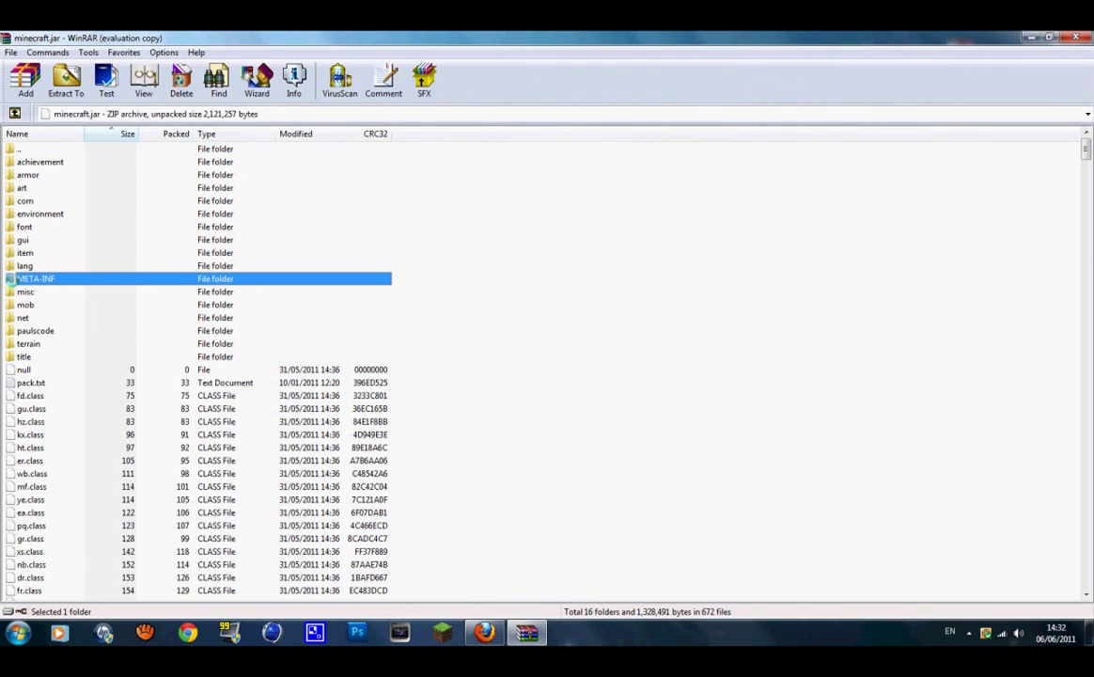
# Step: Delete the META-INF folder from the minecraft.jar archive
pyautogui.rightClick(33, 278)
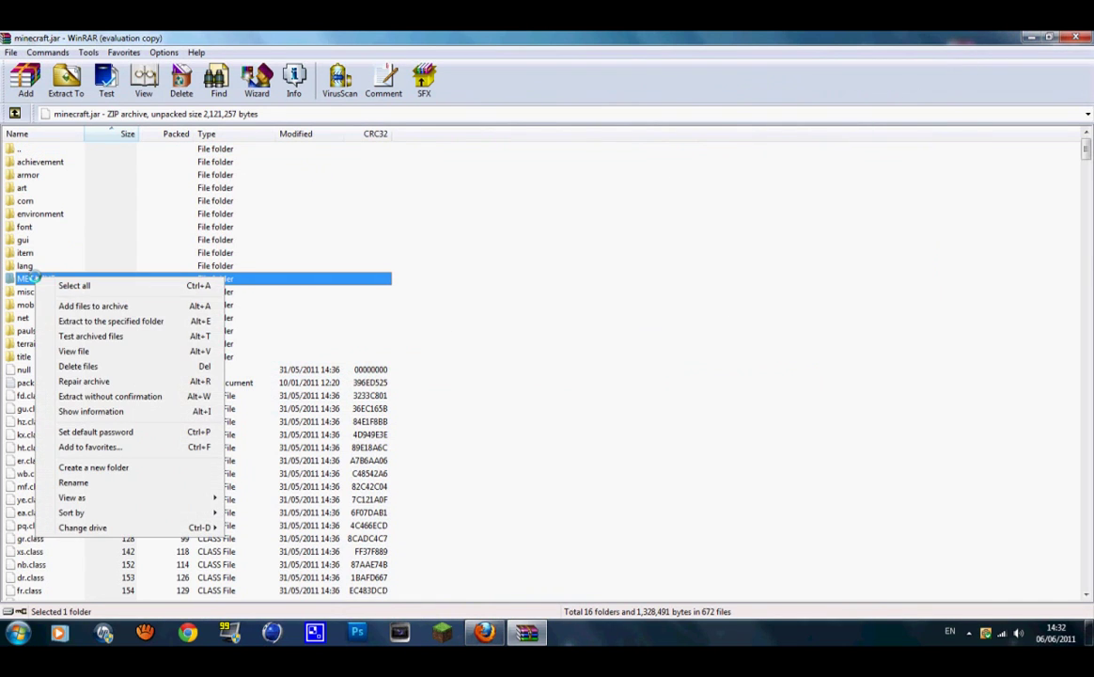
pyautogui.click(94, 366)
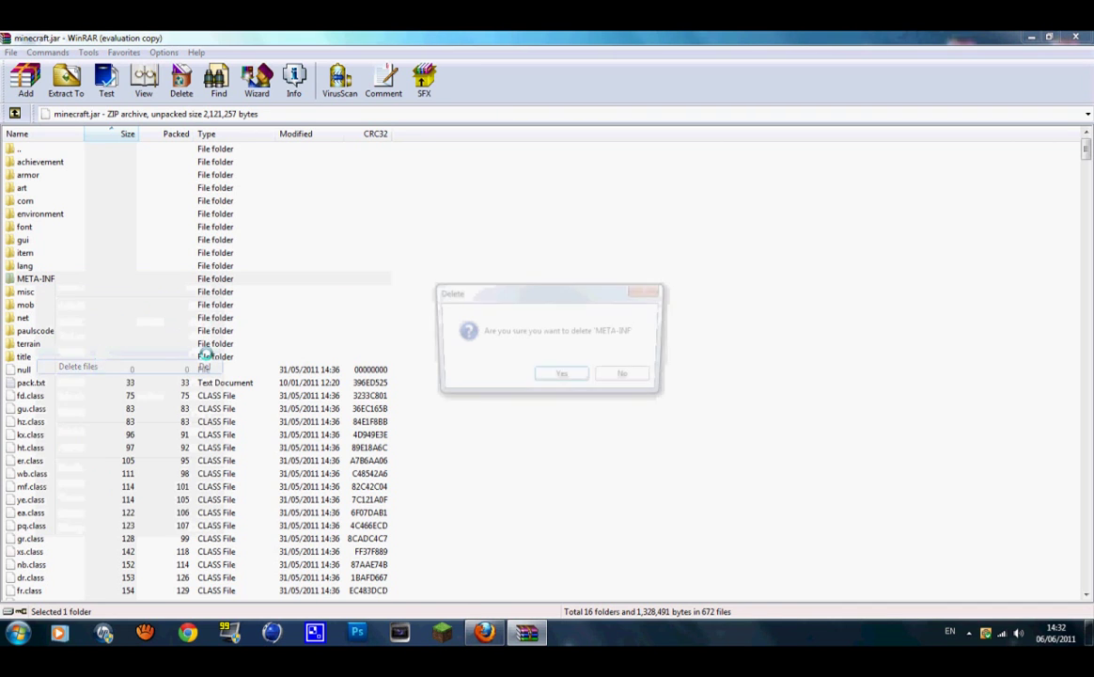
pyautogui.click(559, 378)
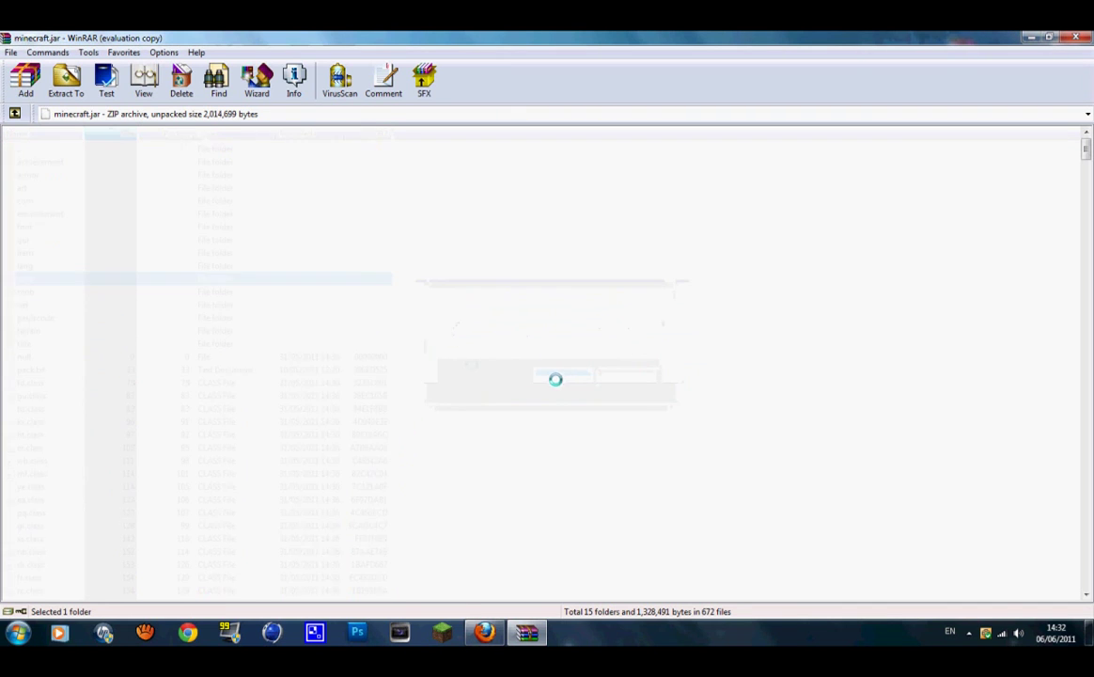
# Step: Add all class files from the "toomany items" folder to minecraft.jar with default archive settings, and close the archive and folder windows
pyautogui.click(1077, 38)
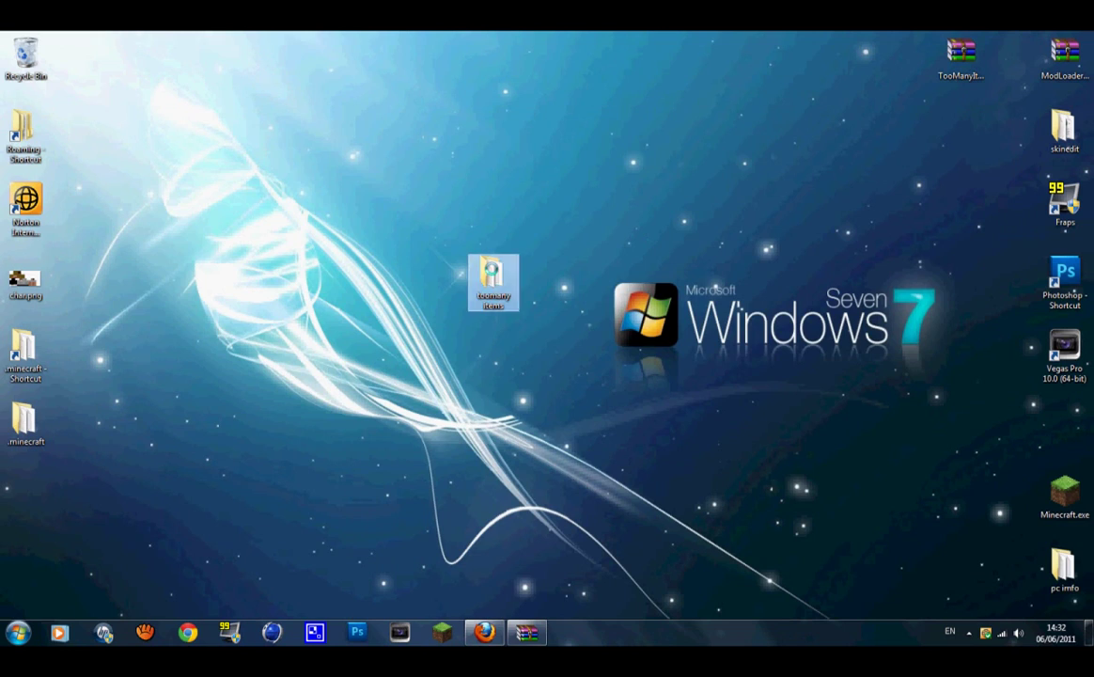
pyautogui.doubleClick(493, 282)
pyautogui.click(528, 632)
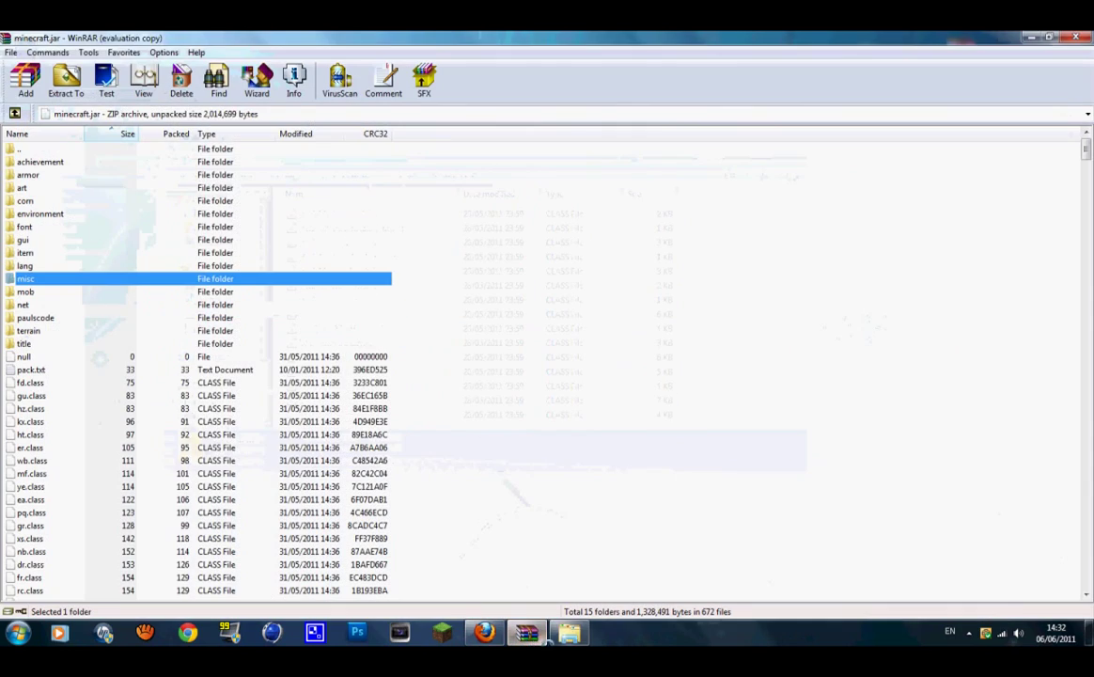
pyautogui.click(568, 633)
pyautogui.moveTo(592, 132); pyautogui.dragTo(790, 105)
pyautogui.moveTo(882, 182); pyautogui.dragTo(110, 598)
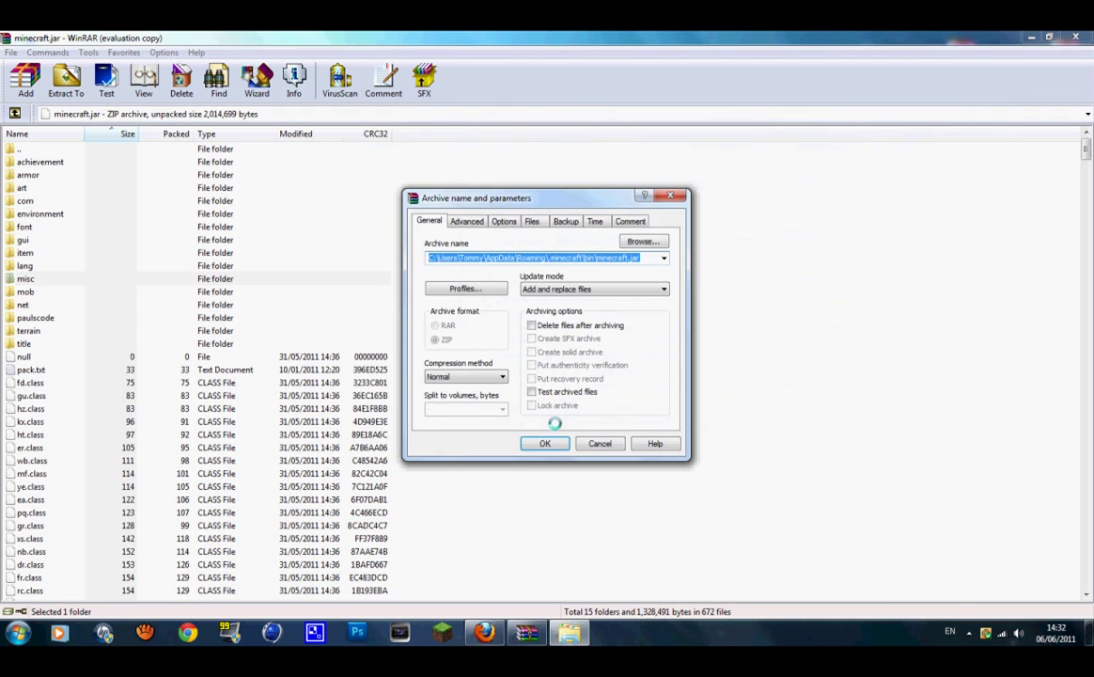
pyautogui.click(543, 442)
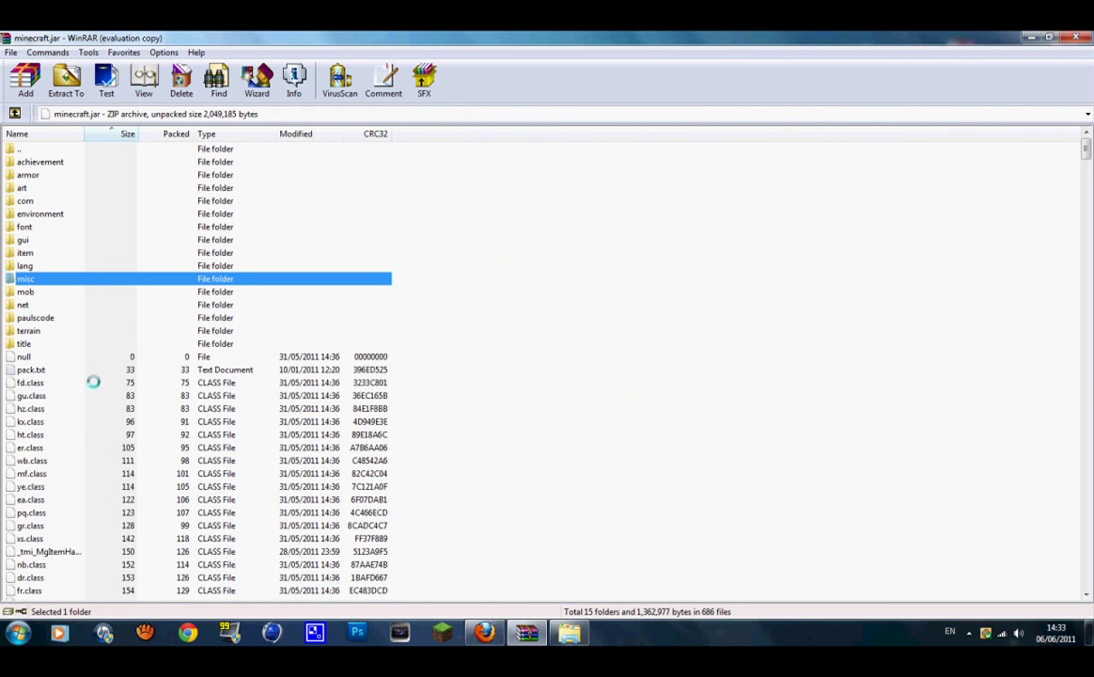
pyautogui.click(1073, 36)
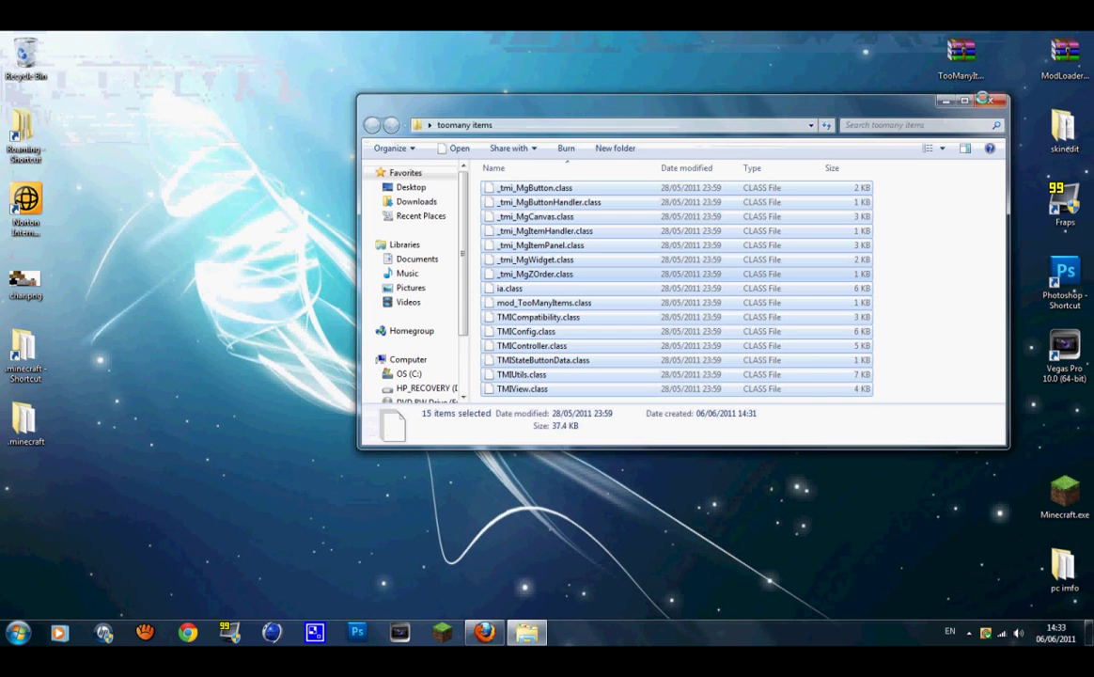
pyautogui.click(986, 100)
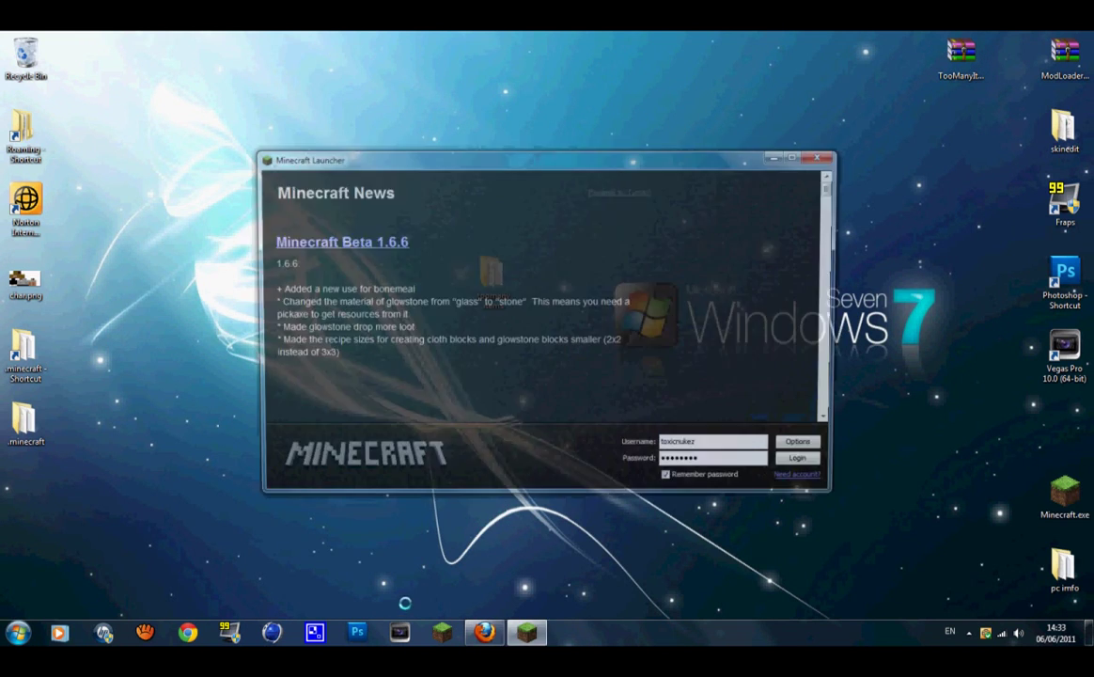
# Step: Log in through the Minecraft Launcher with the remembered account and load the singleplayer world "New World"
pyautogui.click(785, 465)
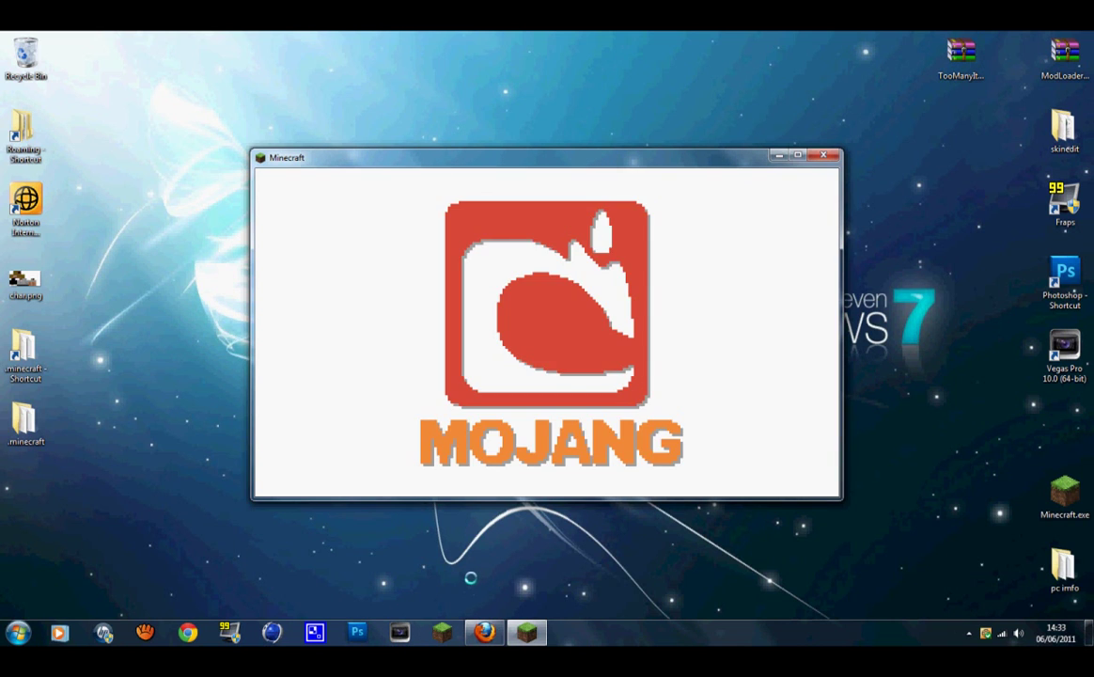
pyautogui.click(564, 361)
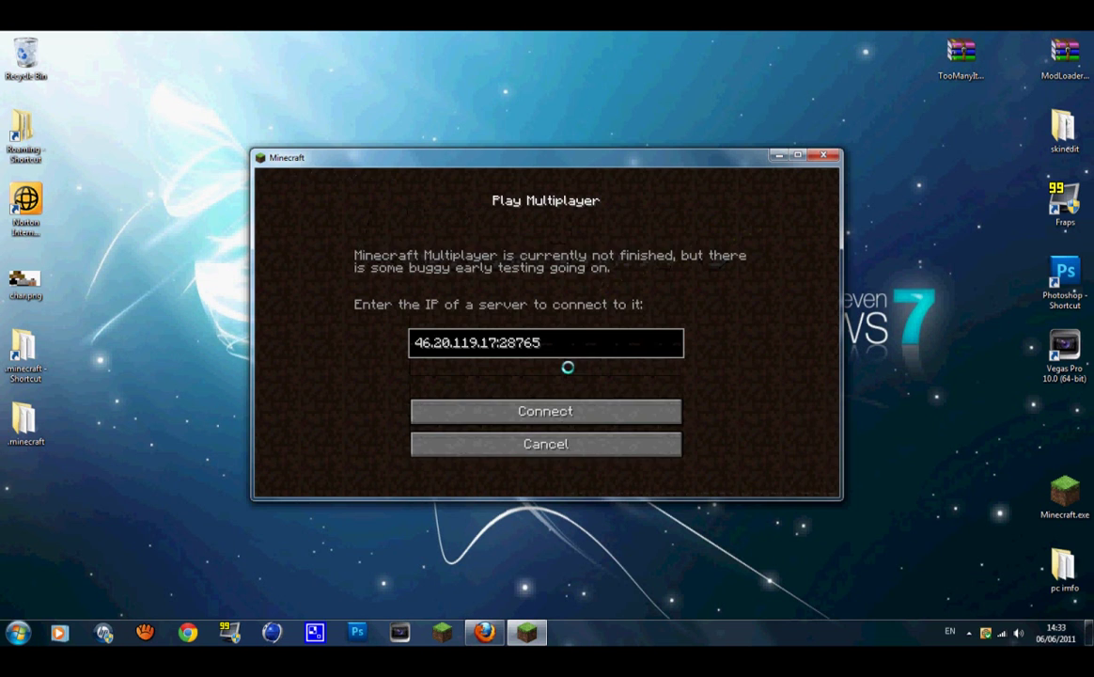
pyautogui.click(556, 447)
pyautogui.click(552, 325)
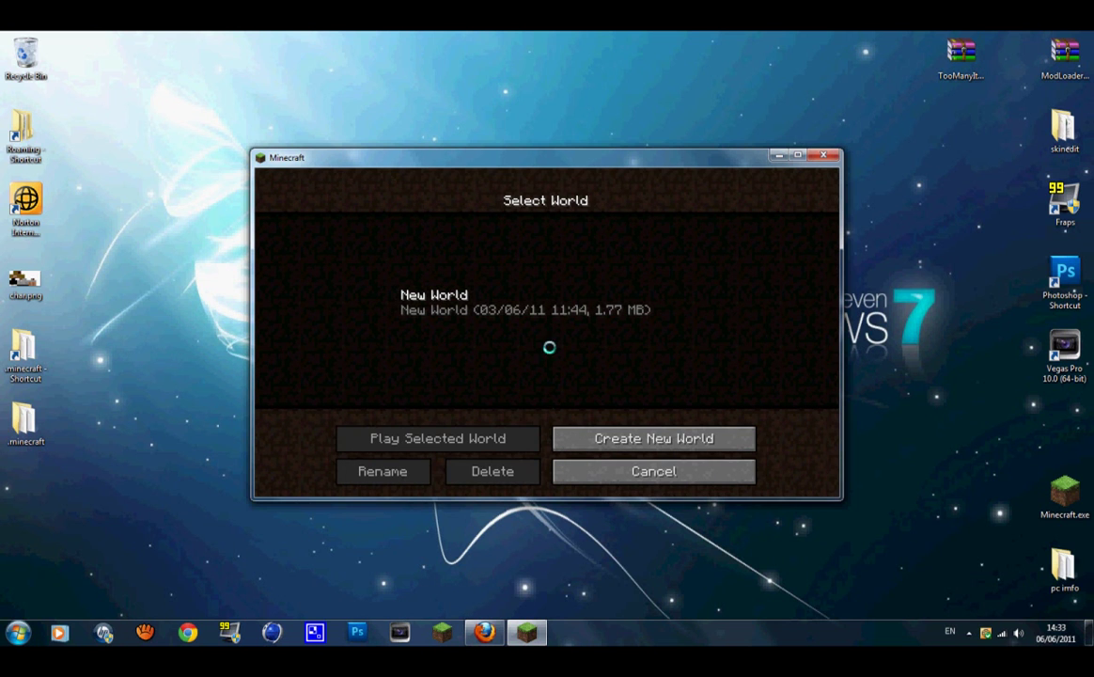
pyautogui.click(469, 437)
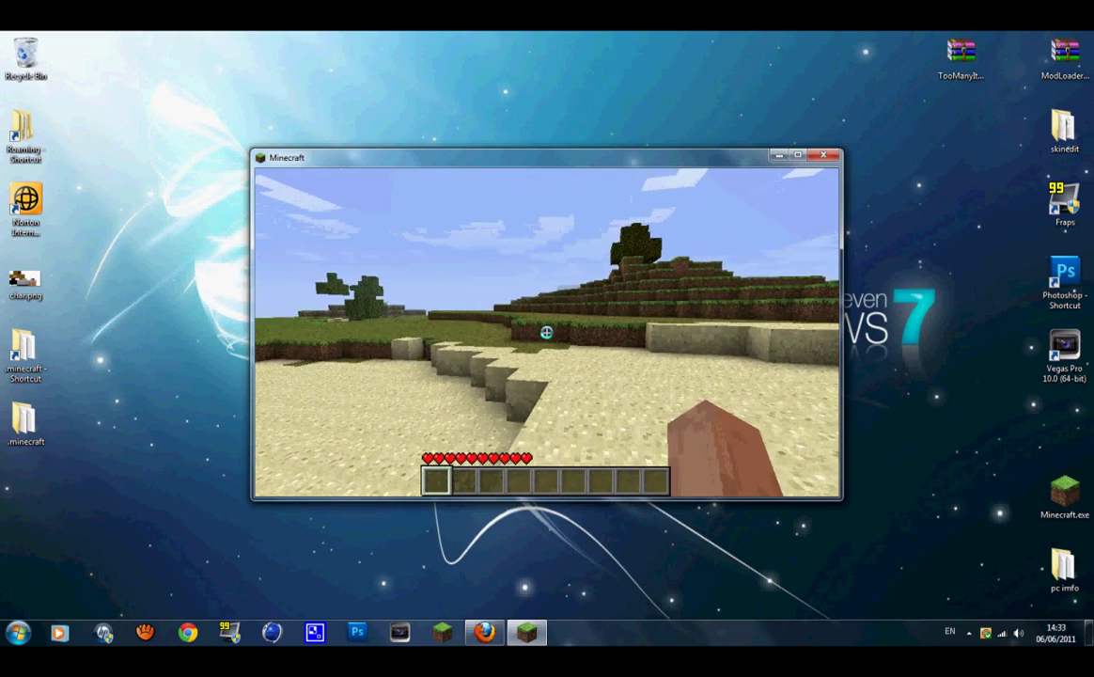
# Step: Open the inventory and use TooManyItems to add two stacks of grass, a stack each of water and lava, and 111 stone
pyautogui.press('e')
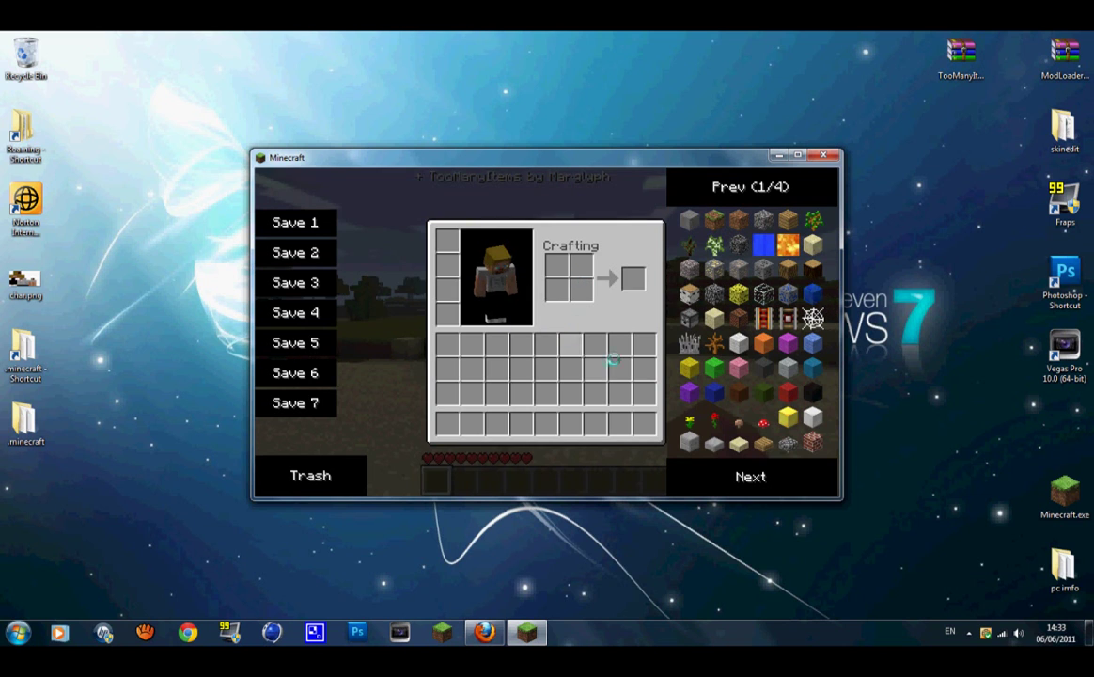
pyautogui.click(715, 219)
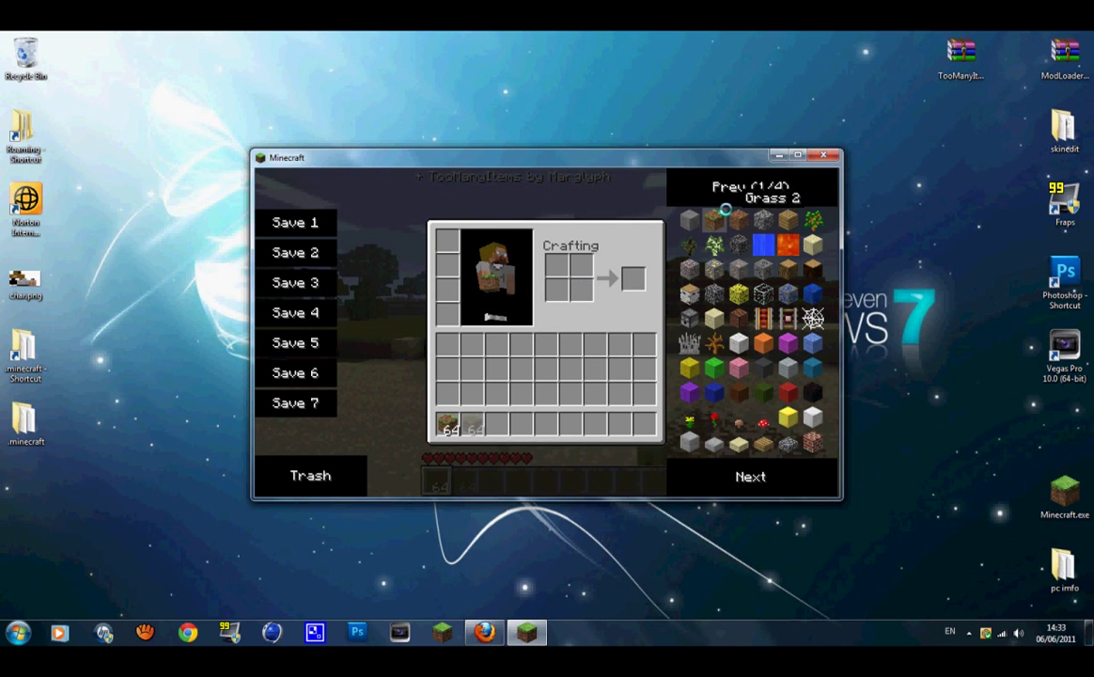
pyautogui.click(739, 219)
pyautogui.click(775, 244)
pyautogui.click(787, 244)
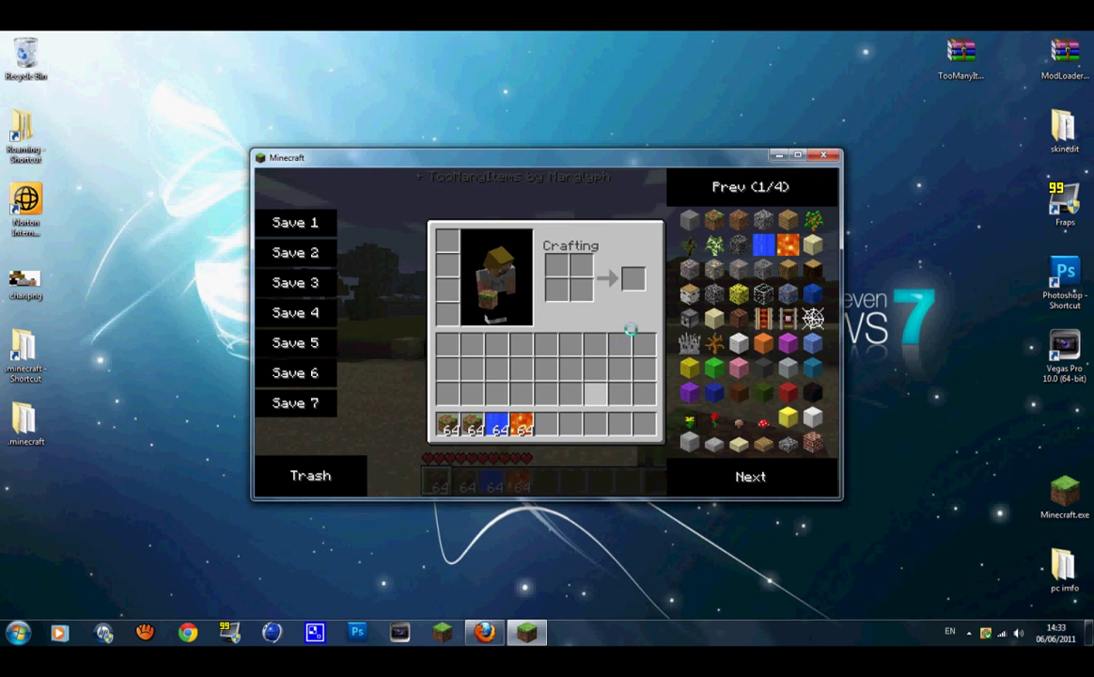
pyautogui.press('shift')
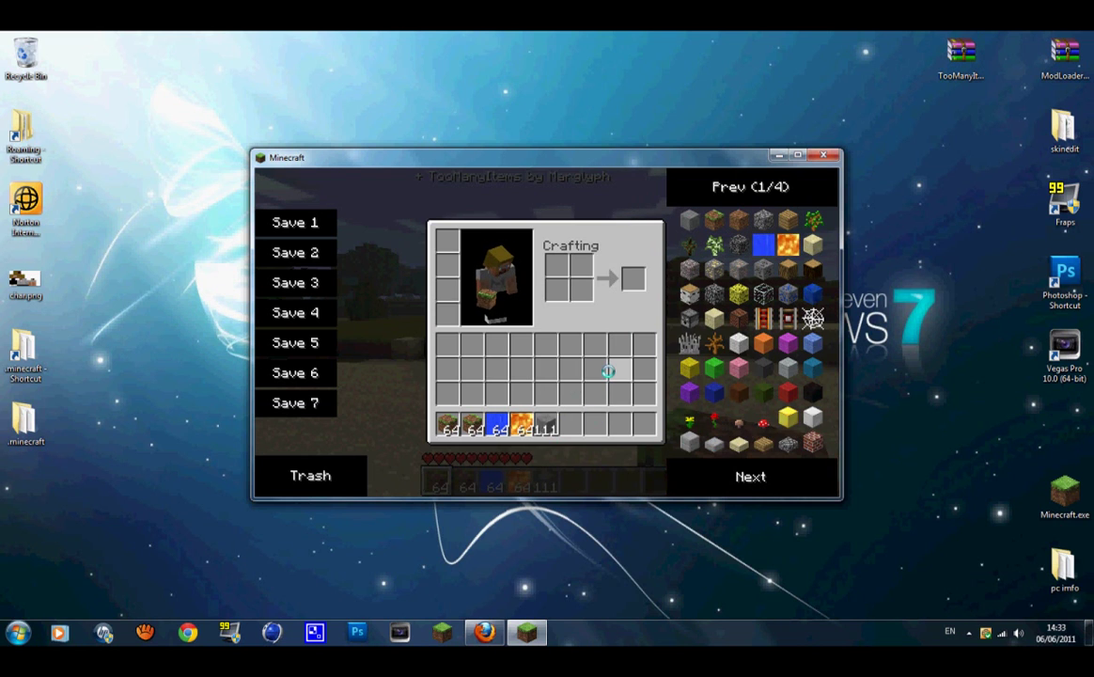
# Step: Leave the inventory, place a stone block on the sand and climb onto it while placing more stone
pyautogui.press('e')
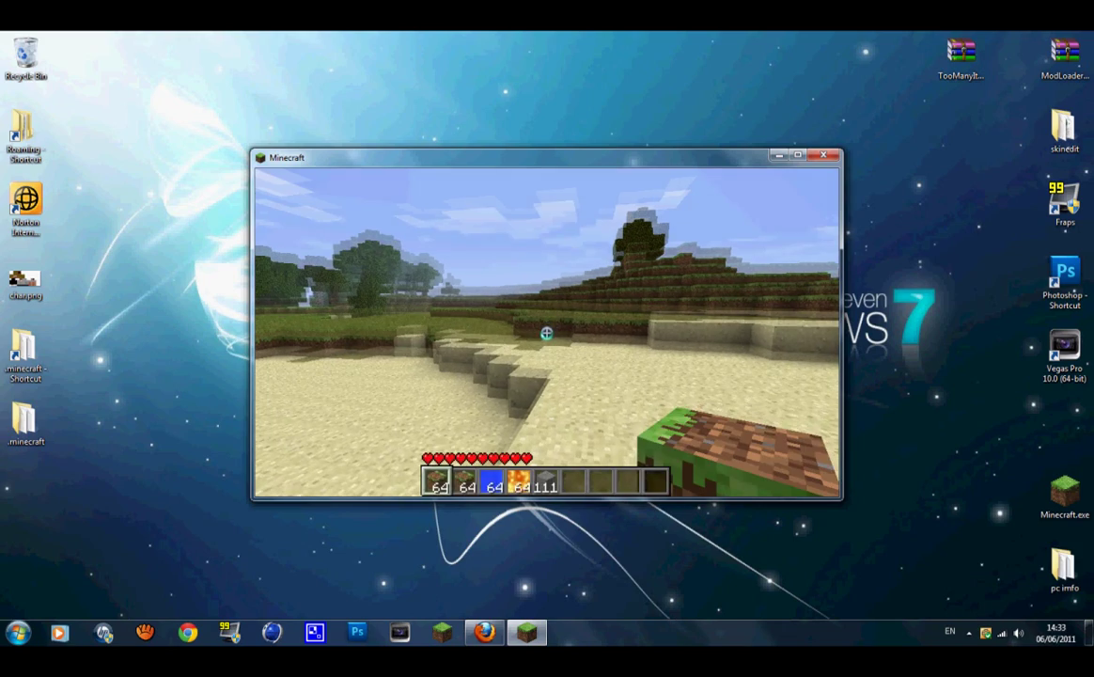
pyautogui.rightClick(546, 332)
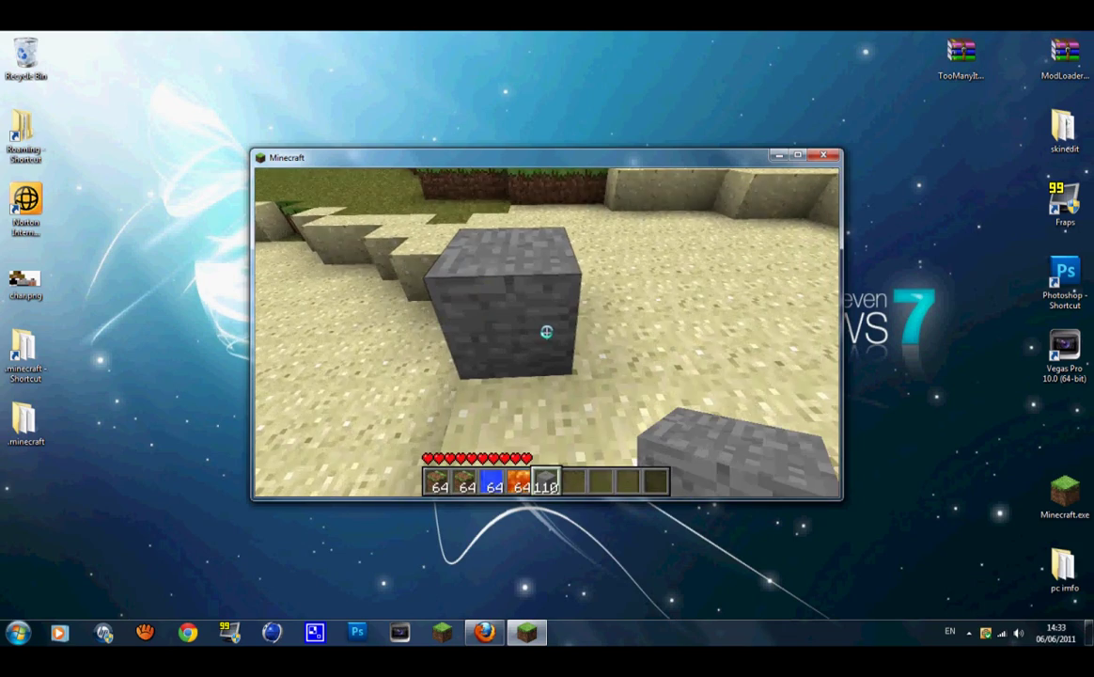
pyautogui.press('w')
pyautogui.press('space')
pyautogui.press('space')
pyautogui.rightClick(546, 332)
pyautogui.rightClick(546, 330)
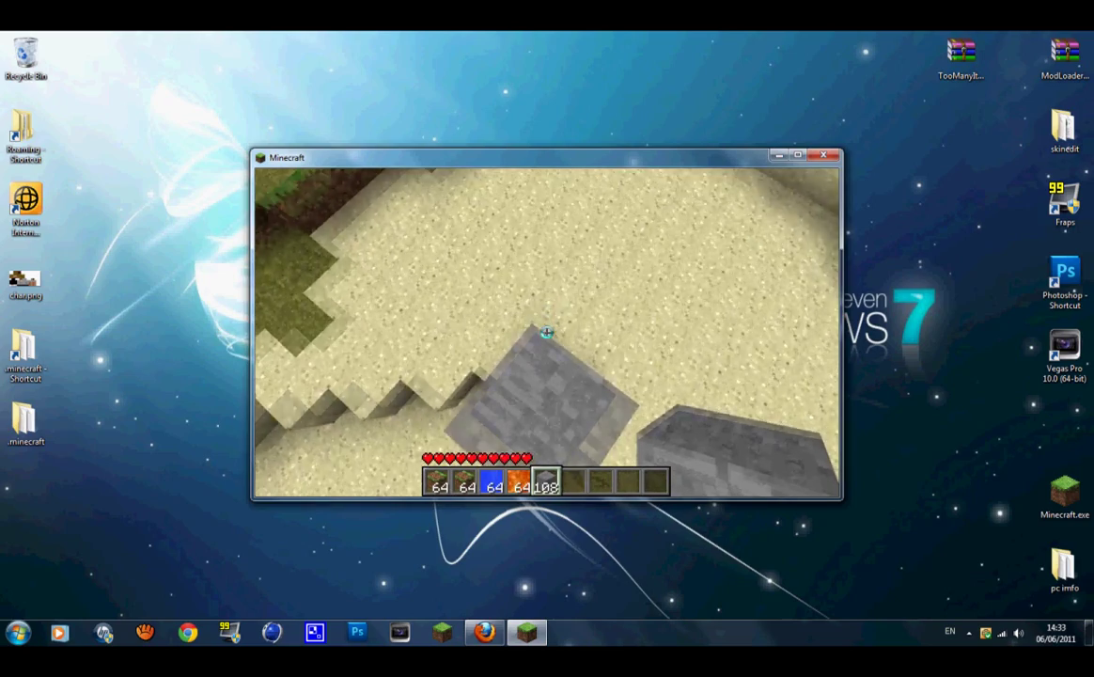